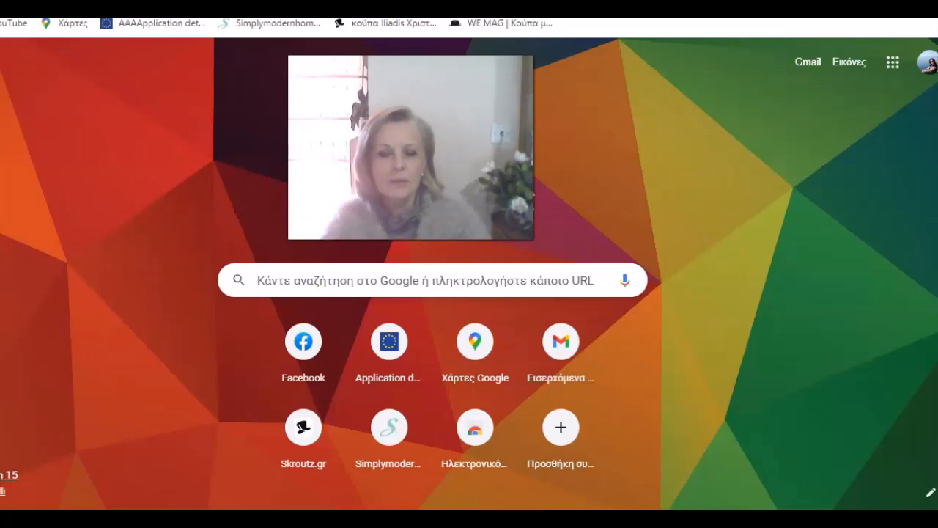
Search Google for "book creator" and open the main Book Creator website from the results.
left_click(295, 283)
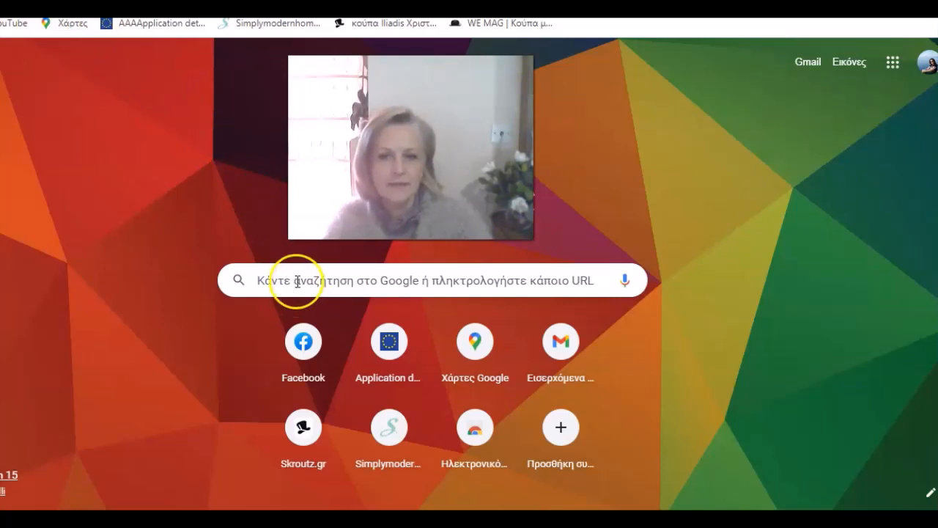
left_click(297, 282)
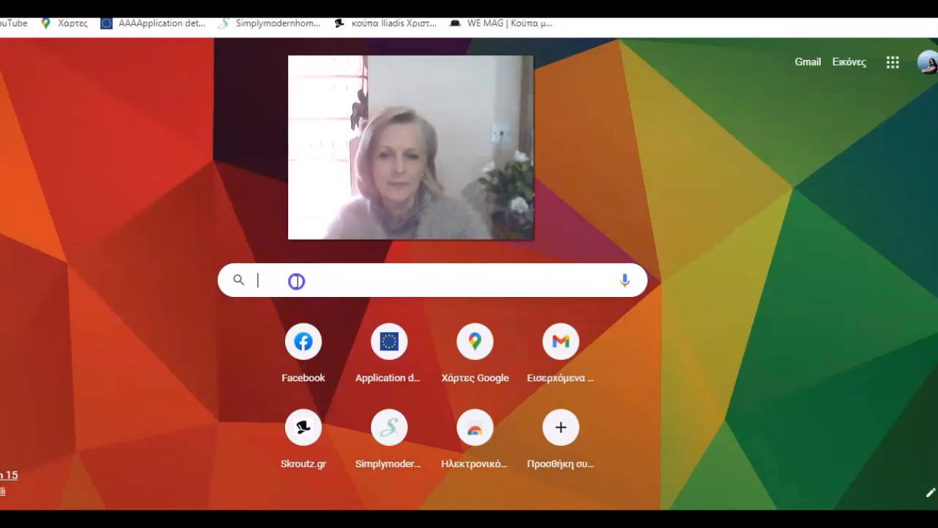
left_click(306, 389)
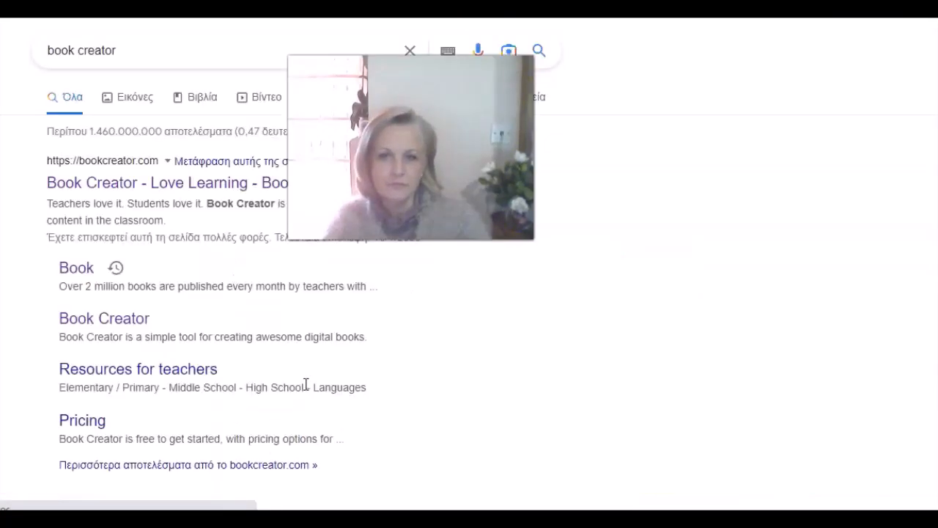
left_click(150, 192)
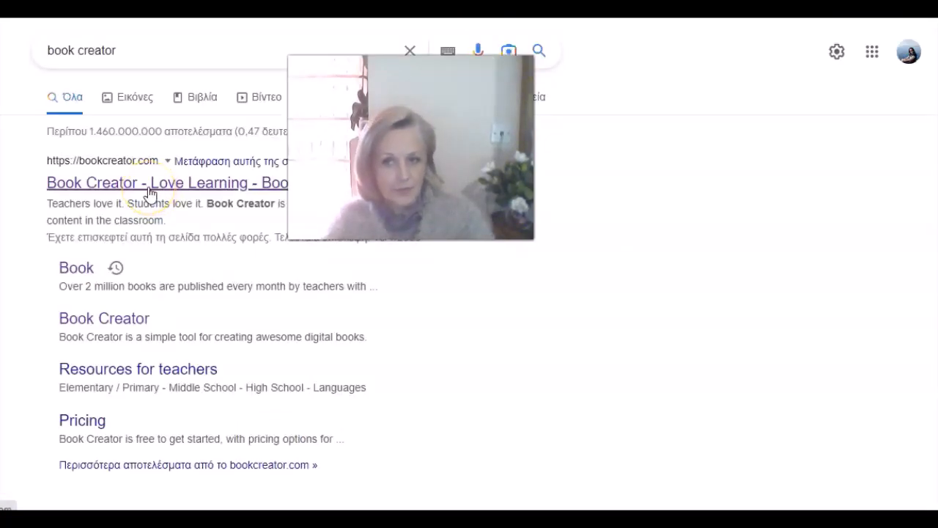
left_click(150, 192)
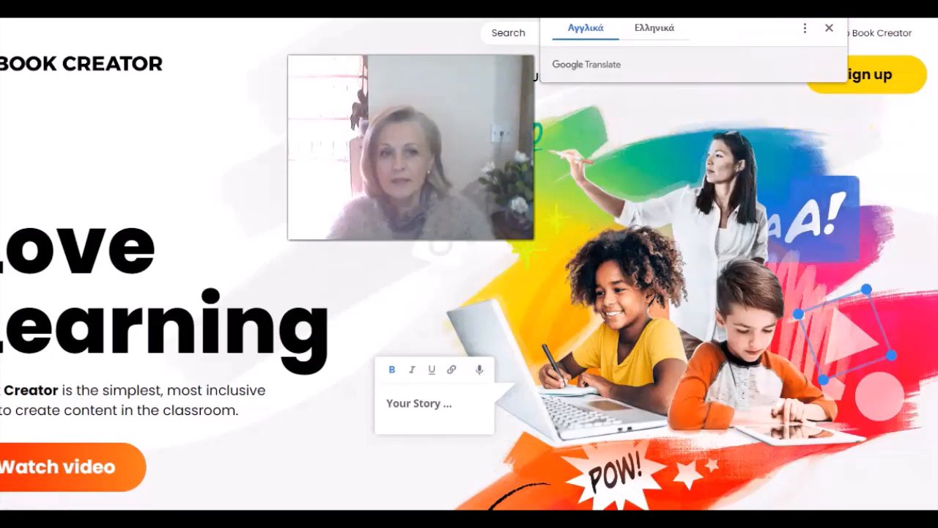
Dismiss the translation pop-up, check the active browser profile and sign into the Book Creator library.
left_click(829, 28)
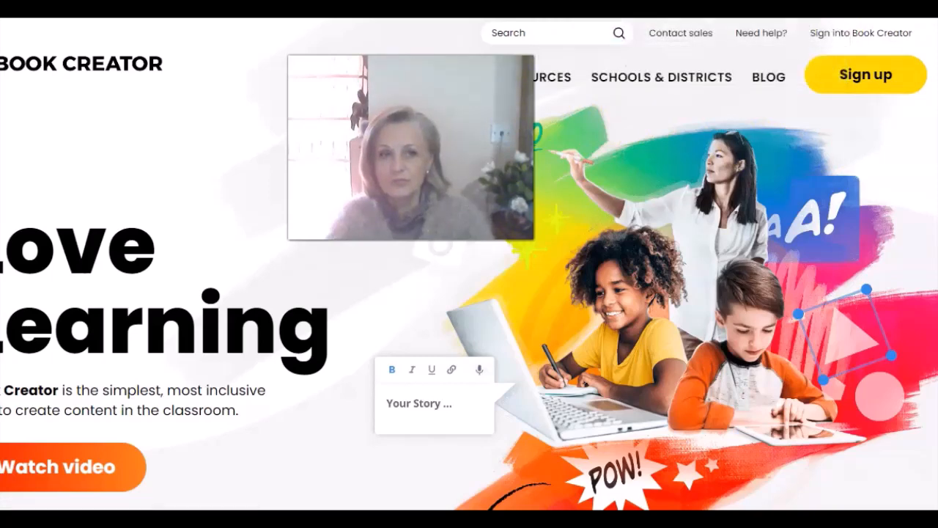
left_click(914, 9)
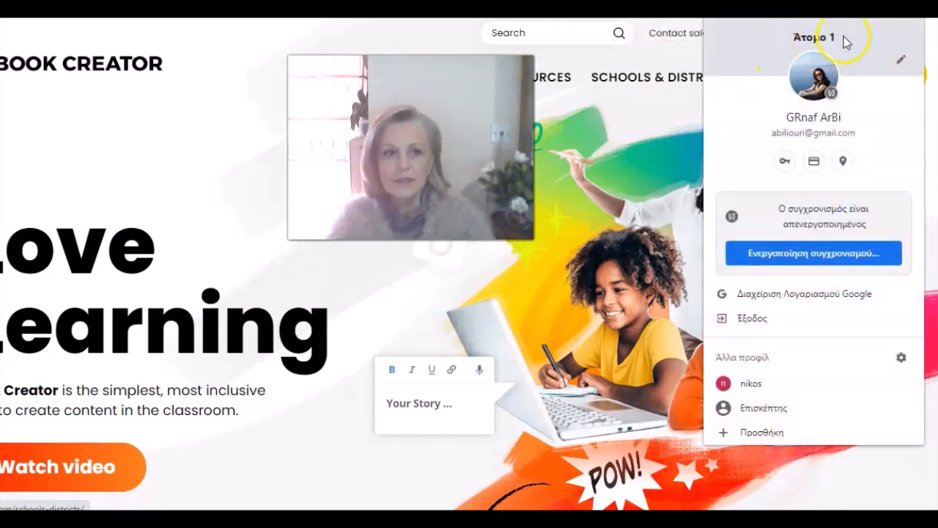
left_click(255, 70)
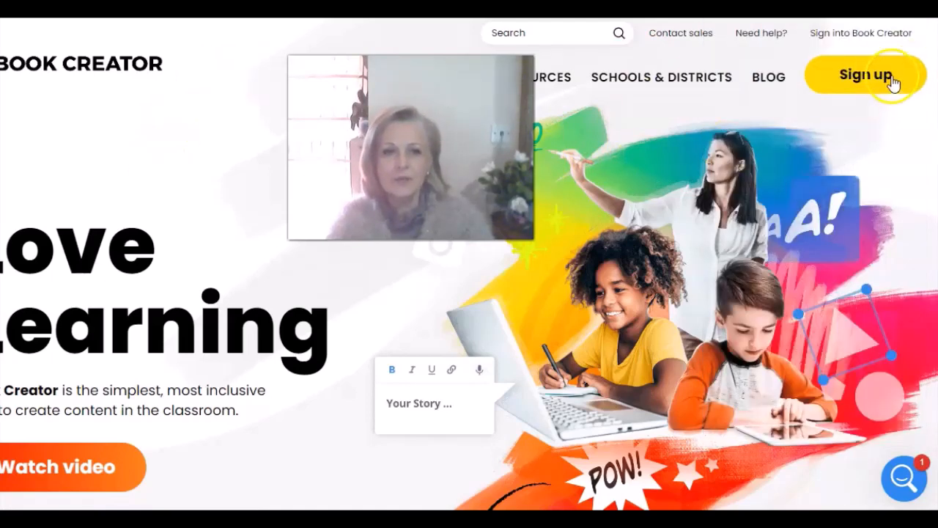
left_click(872, 37)
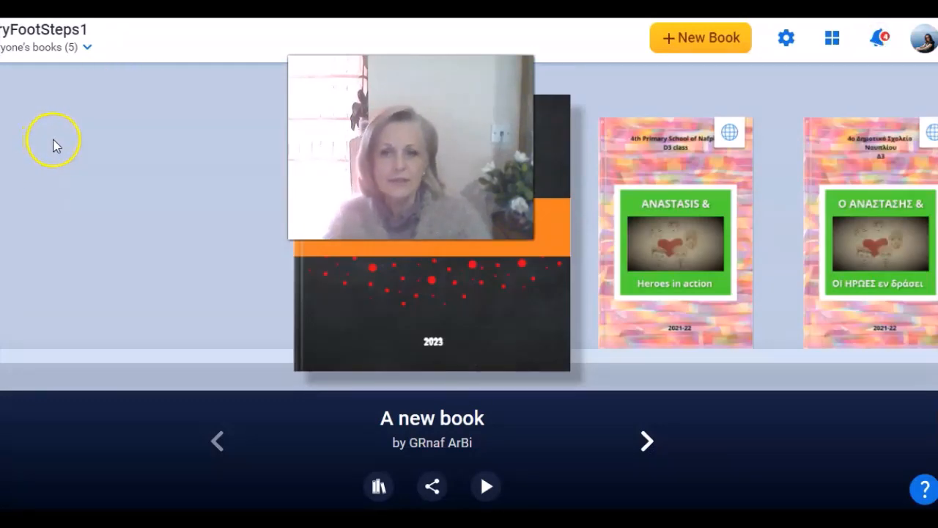
left_click(135, 138)
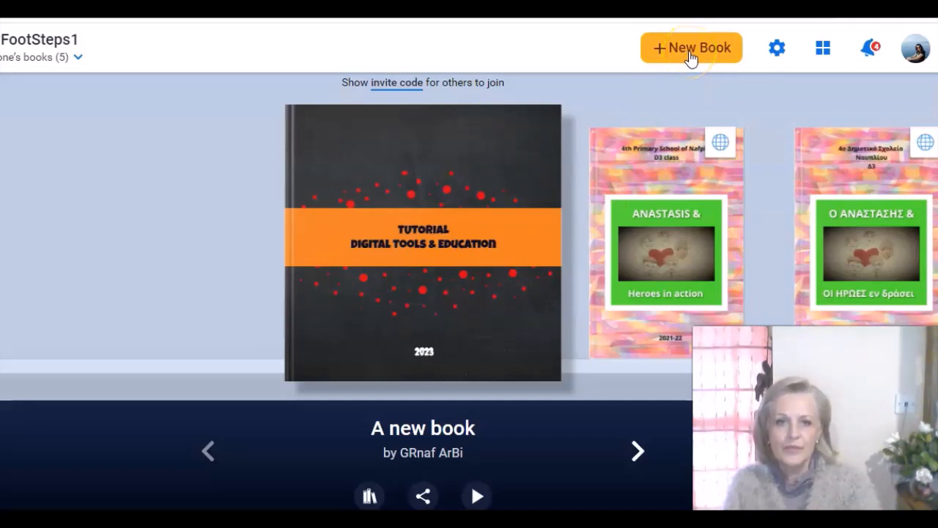
Look at the available templates, then create a new blank book in the non-comic Square 1:1 shape.
left_click(690, 53)
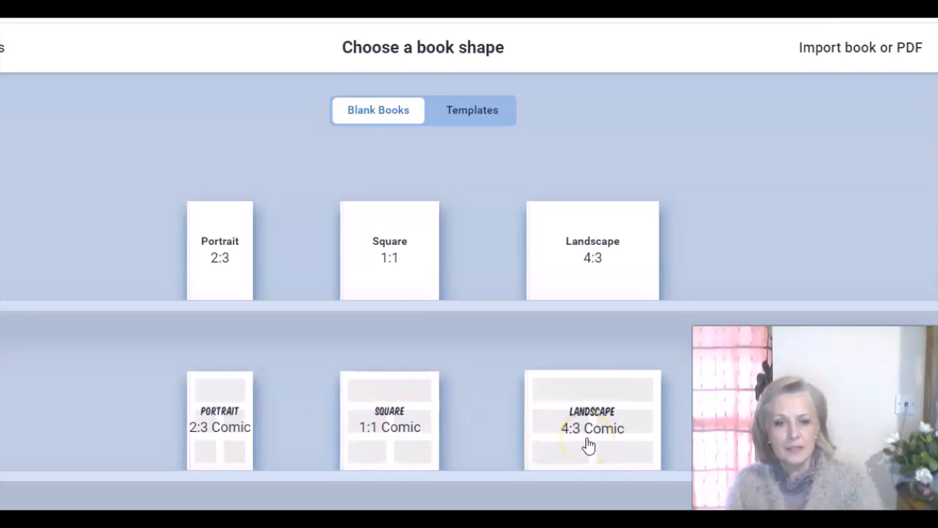
left_click(464, 123)
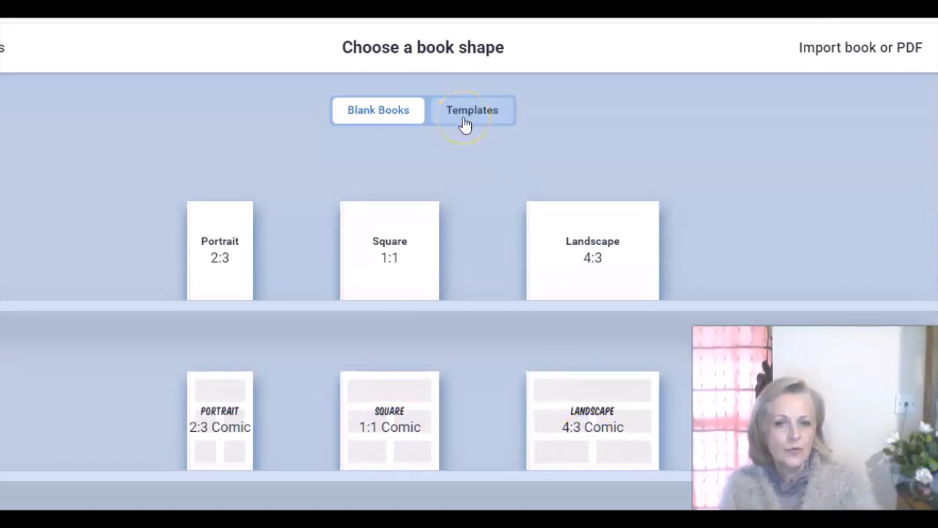
left_click(464, 124)
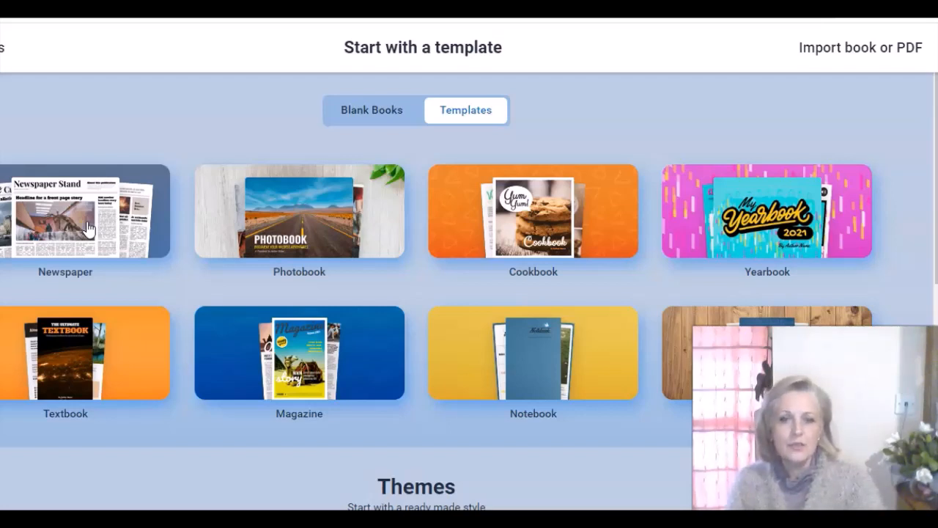
left_click(355, 113)
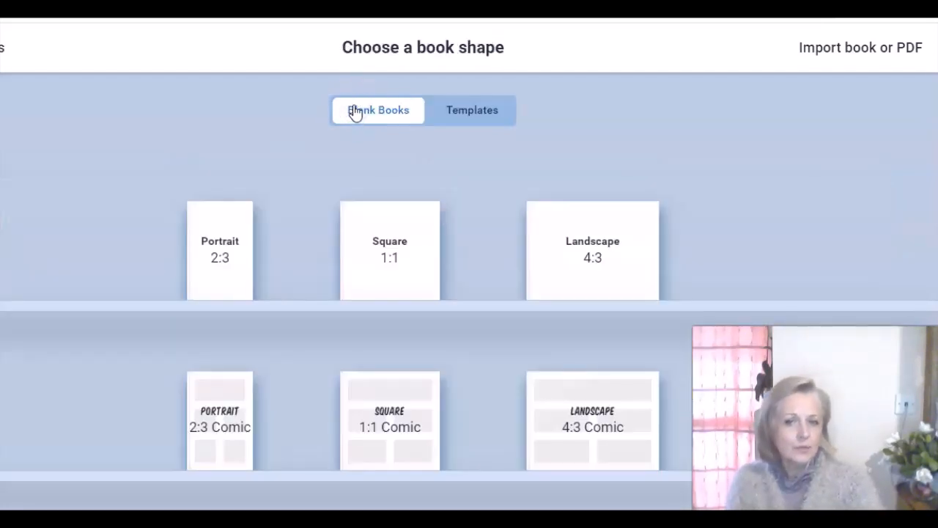
left_click(395, 272)
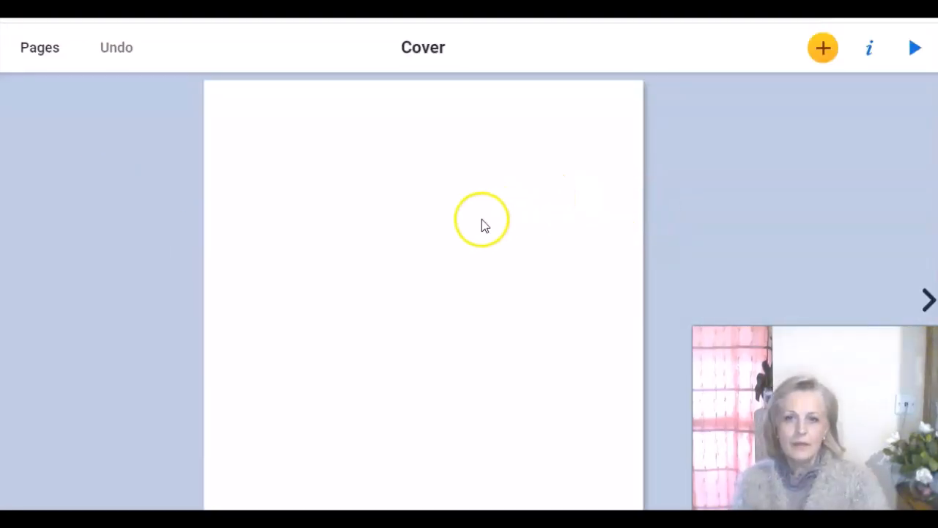
Add two blank pages after page 3 of the book and return to page 3.
left_click(928, 301)
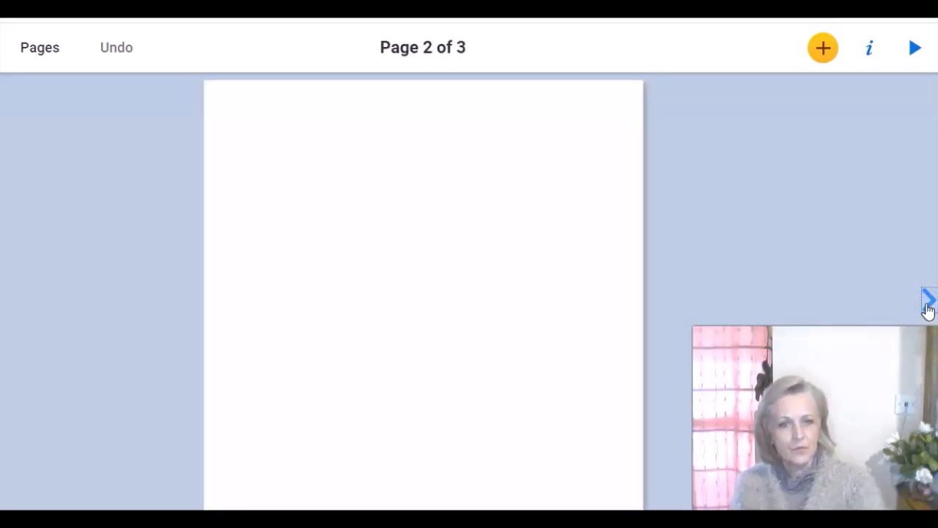
left_click(928, 301)
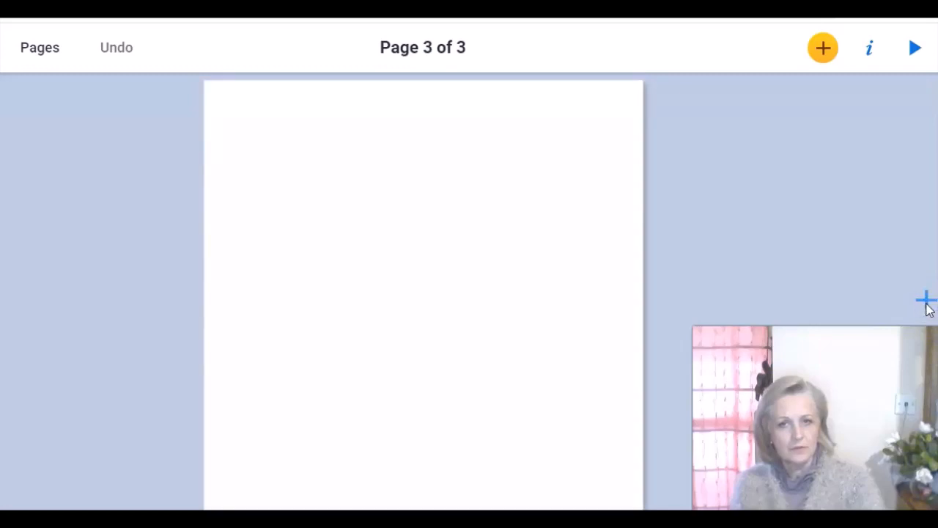
left_click(928, 307)
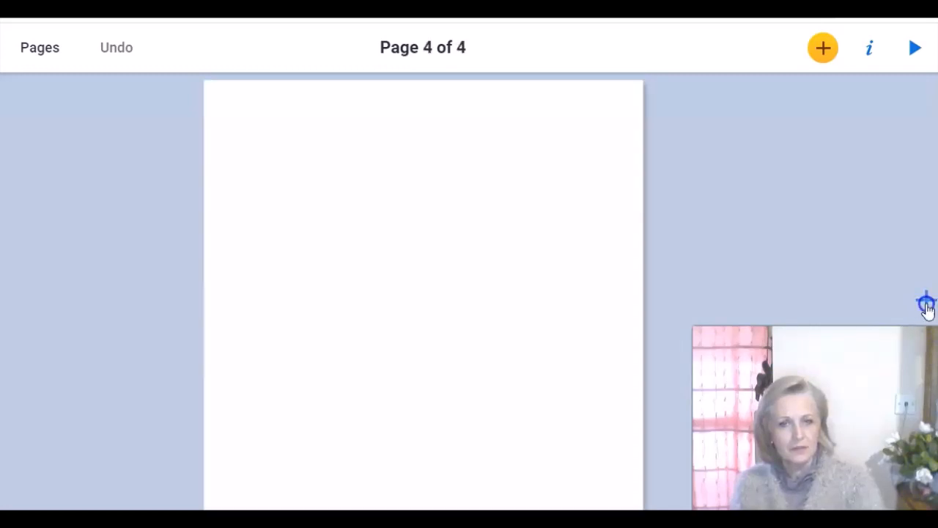
left_click(927, 308)
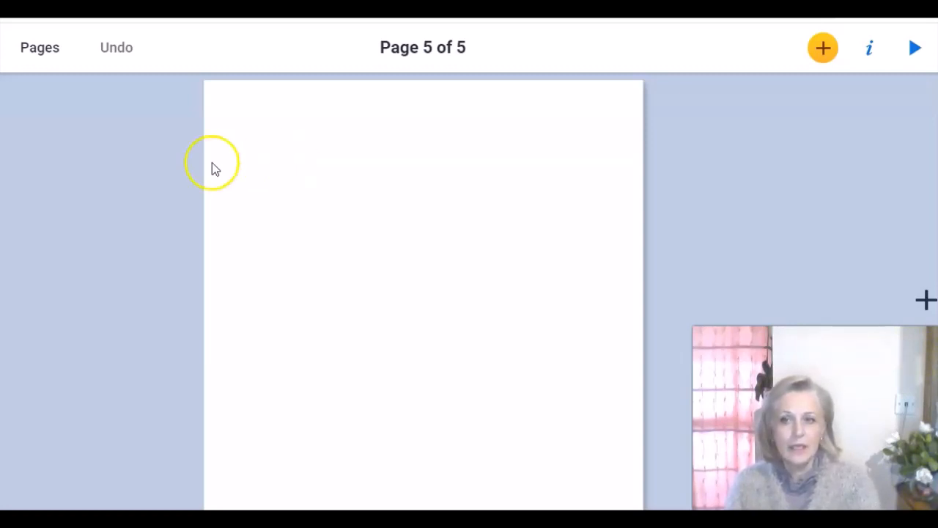
left_click(28, 58)
left_click(473, 194)
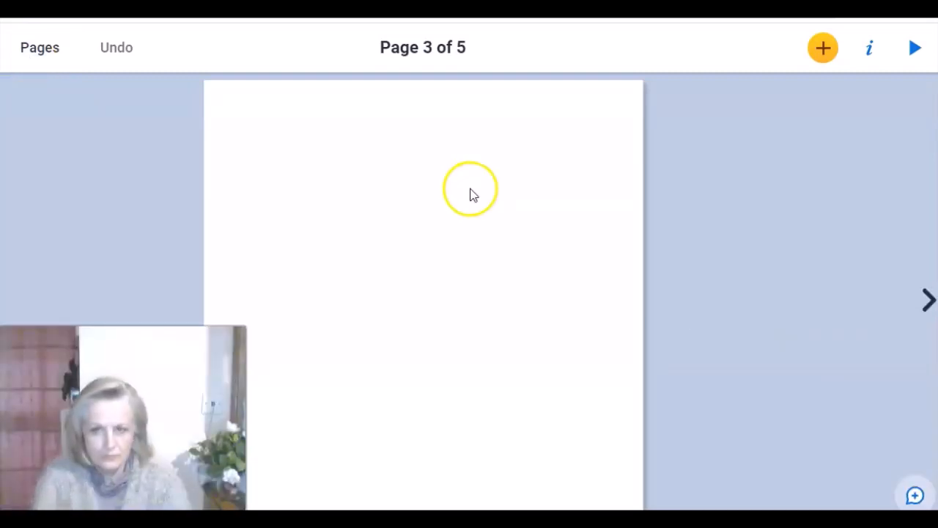
Look through the media and shape items that can be added to page 3 and open the form for embedding content.
left_click(826, 54)
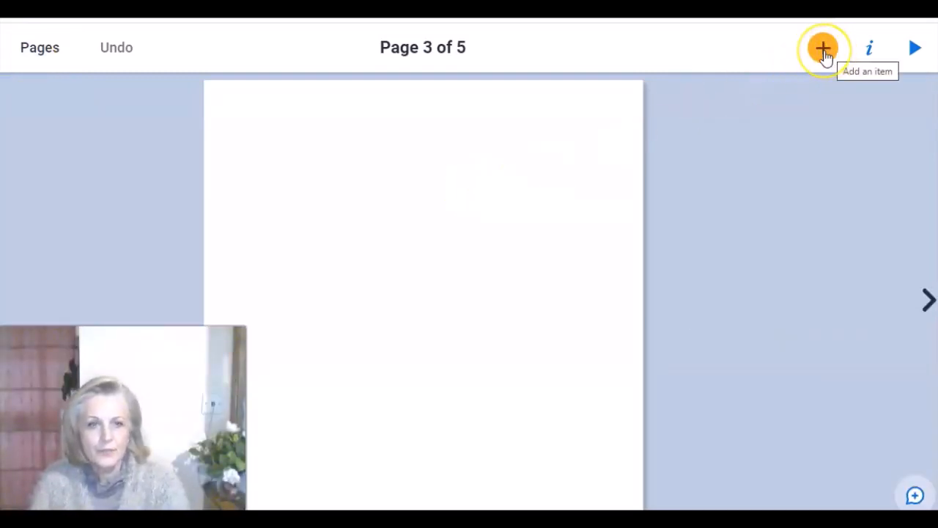
left_click(826, 55)
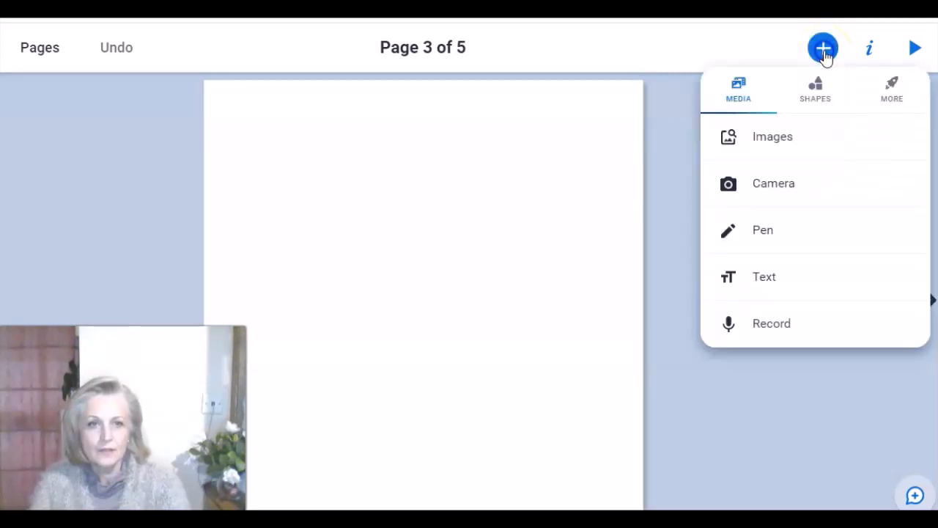
left_click(790, 149)
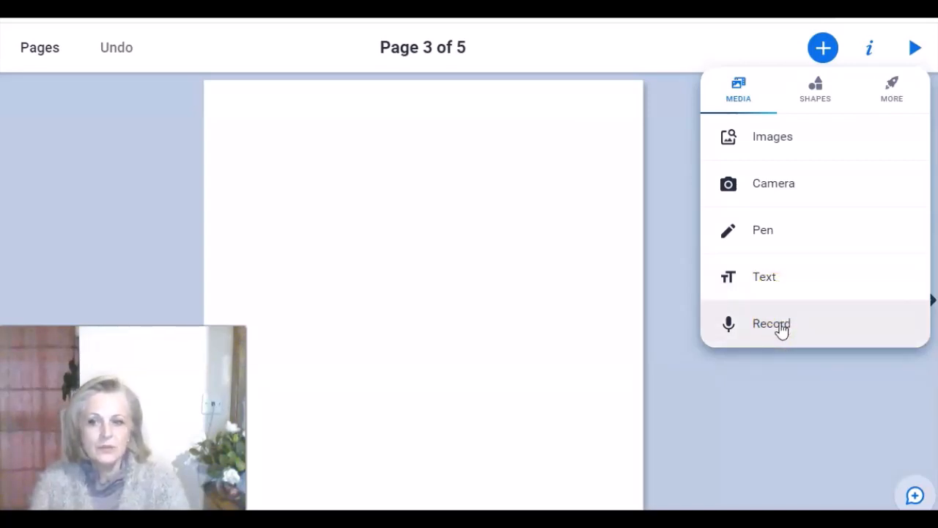
left_click(816, 95)
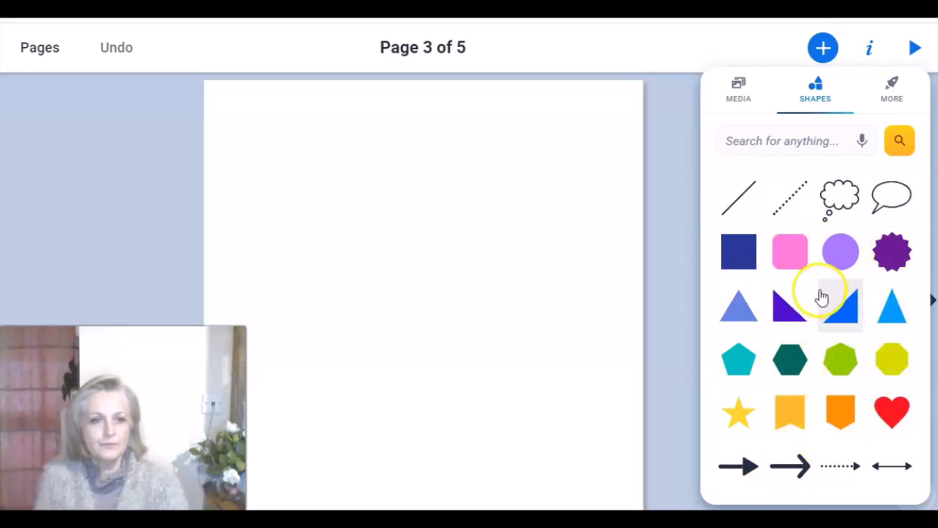
left_click(730, 142)
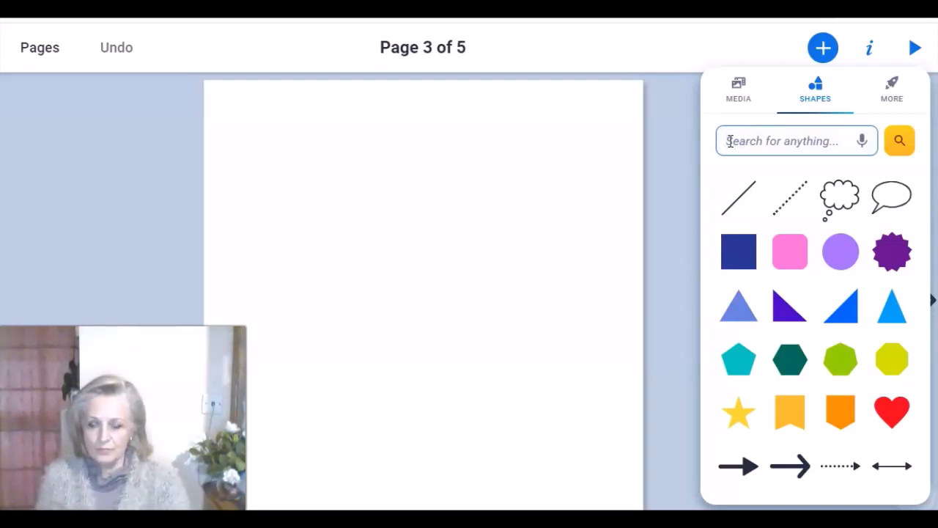
left_click(892, 98)
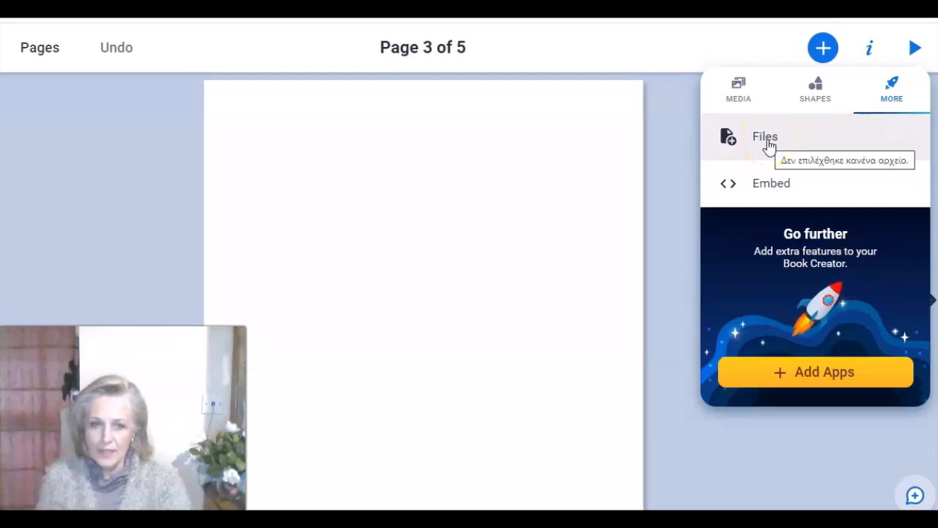
left_click(768, 189)
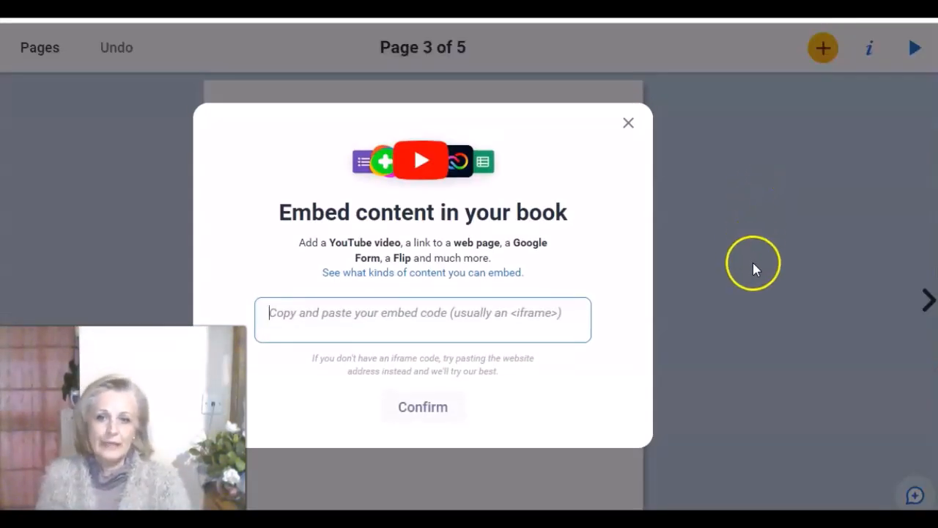
right_click(268, 313)
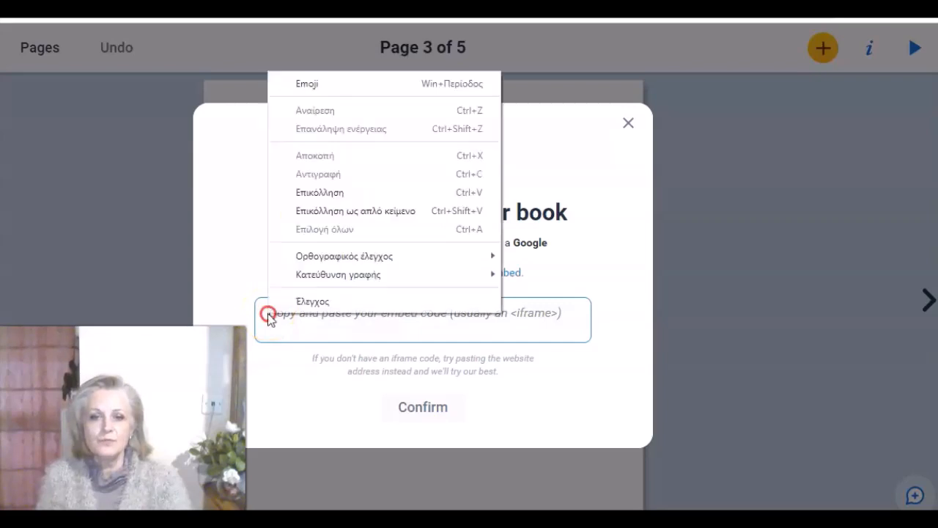
left_click(316, 193)
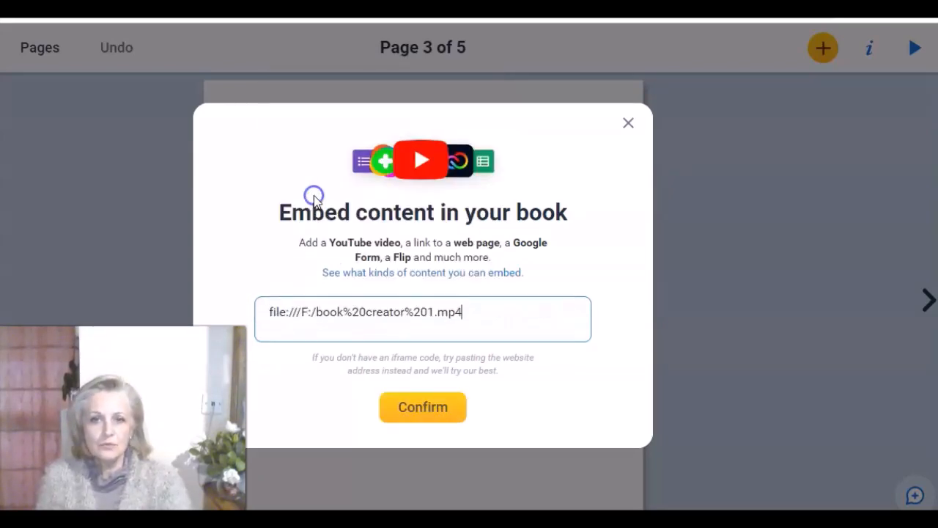
left_click(430, 409)
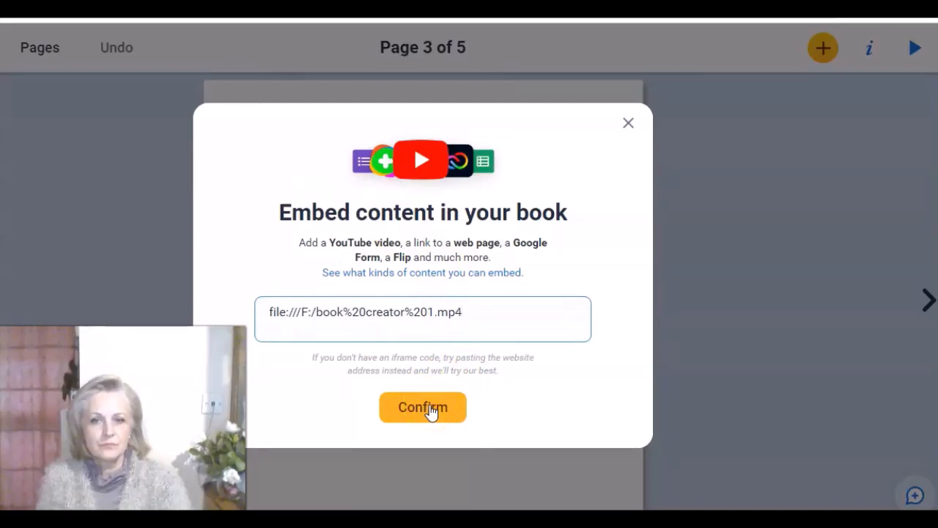
left_click_drag(478, 317, 232, 302)
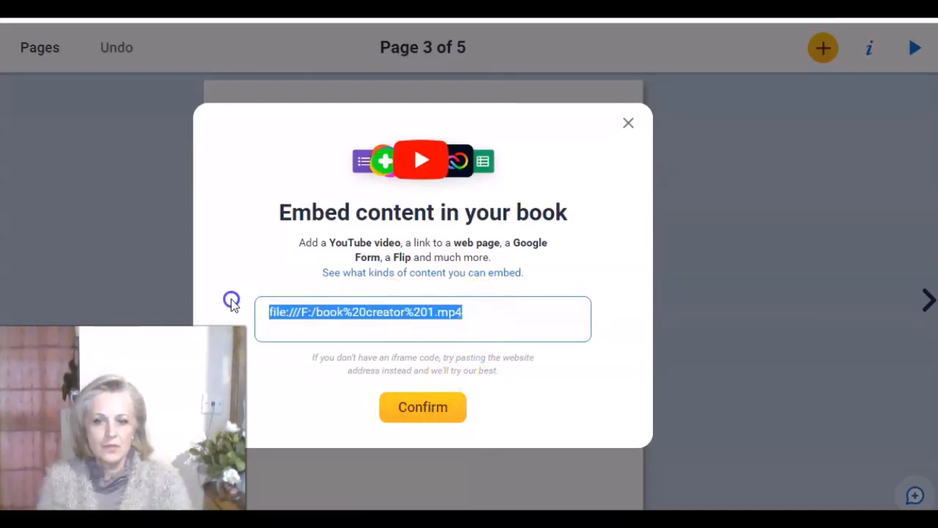
left_click(428, 455)
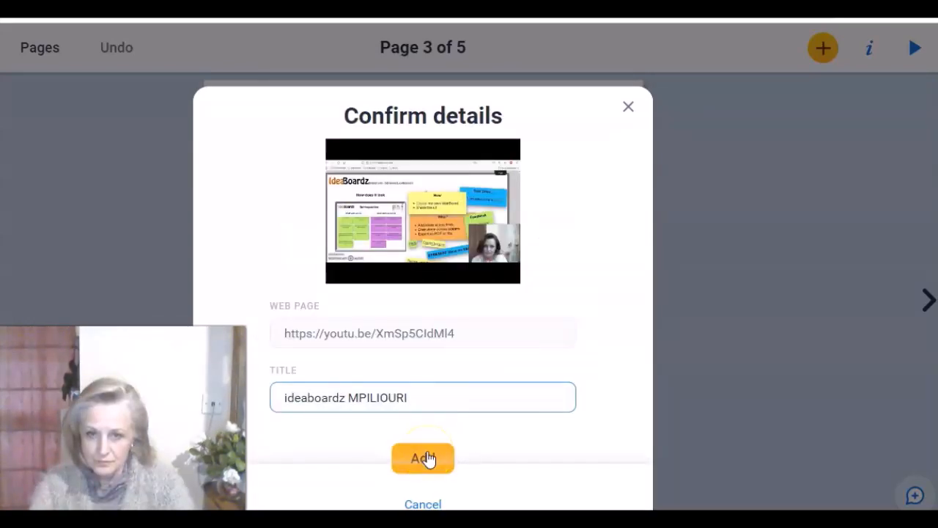
left_click(428, 458)
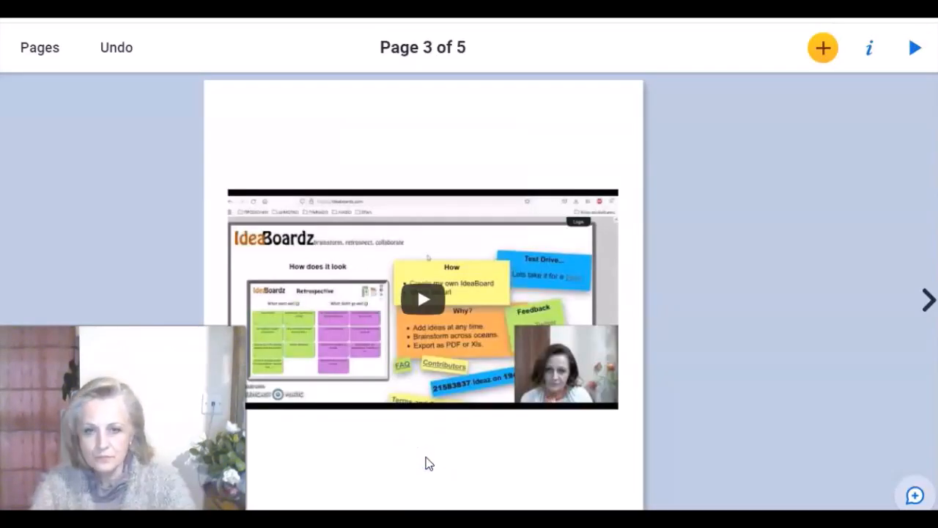
Shrink the embedded video to about 40% of its width and move it to the lower middle of page 3.
left_click(461, 355)
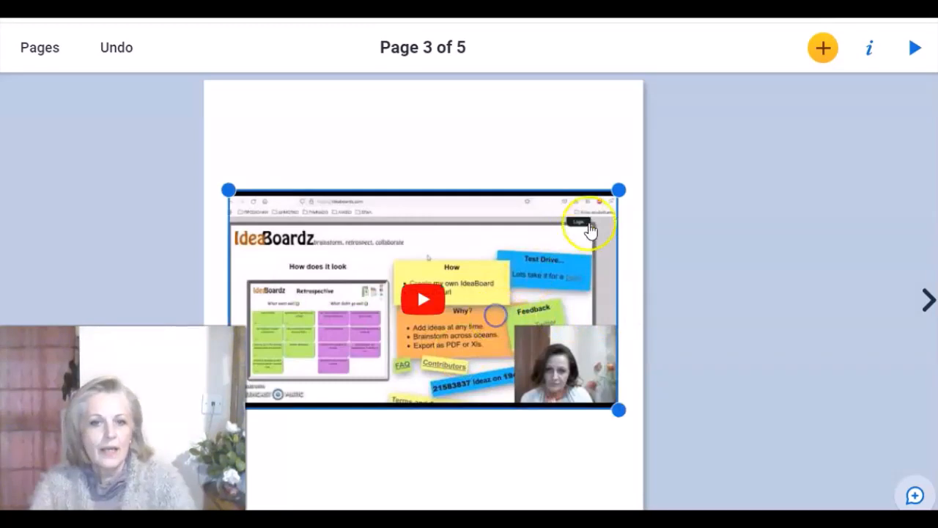
left_click_drag(616, 188, 387, 280)
left_click(372, 350)
left_click_drag(372, 350, 481, 398)
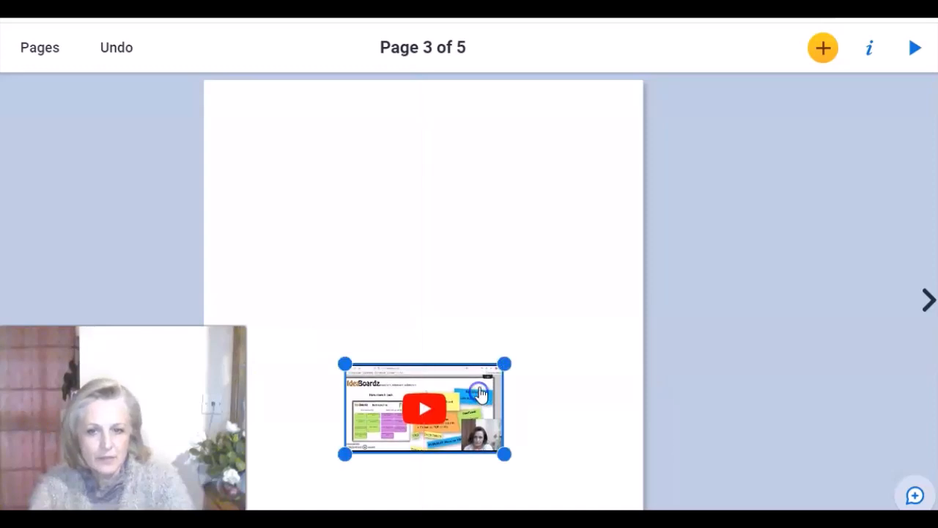
Add a text box reading "A presentation: IdeaBoardz" to page 3 and centre it horizontally above the video.
left_click(821, 50)
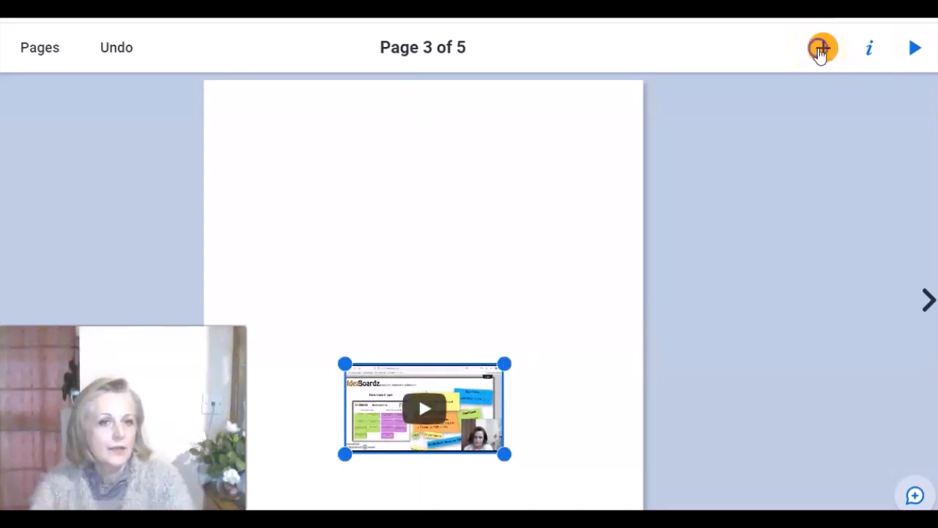
left_click(782, 274)
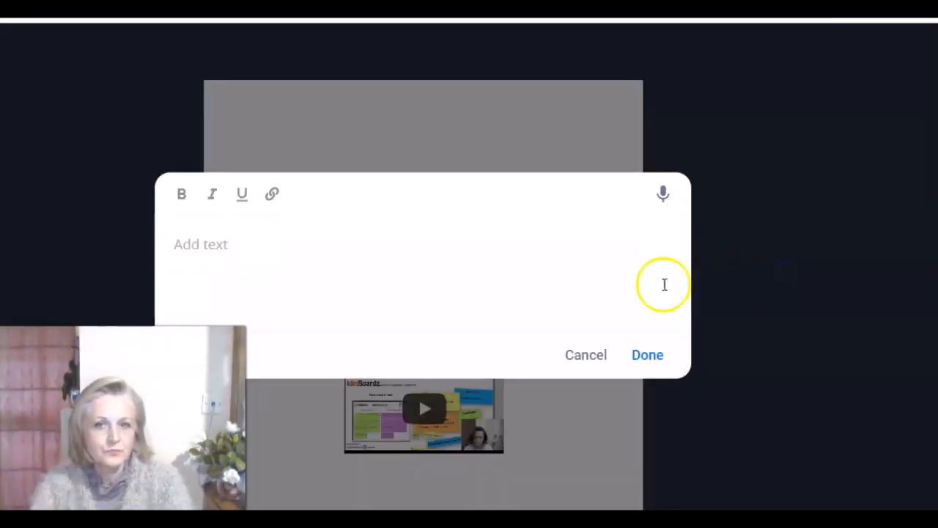
type("A presentation: IdeaBoardz")
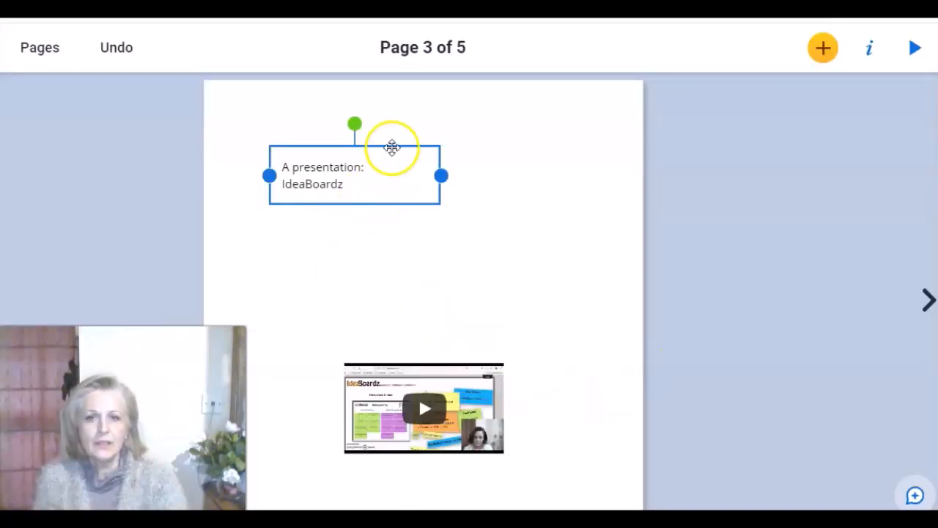
left_click_drag(392, 147, 464, 148)
left_click(823, 48)
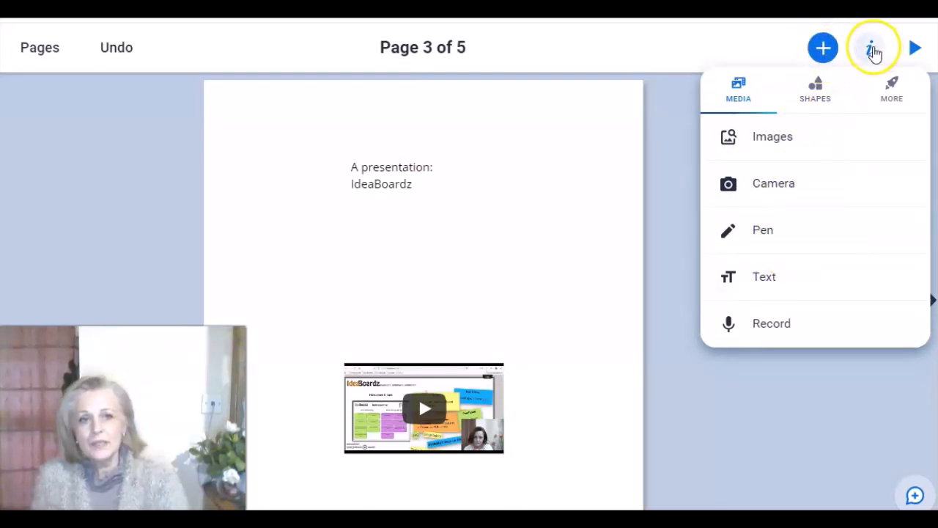
left_click(871, 49)
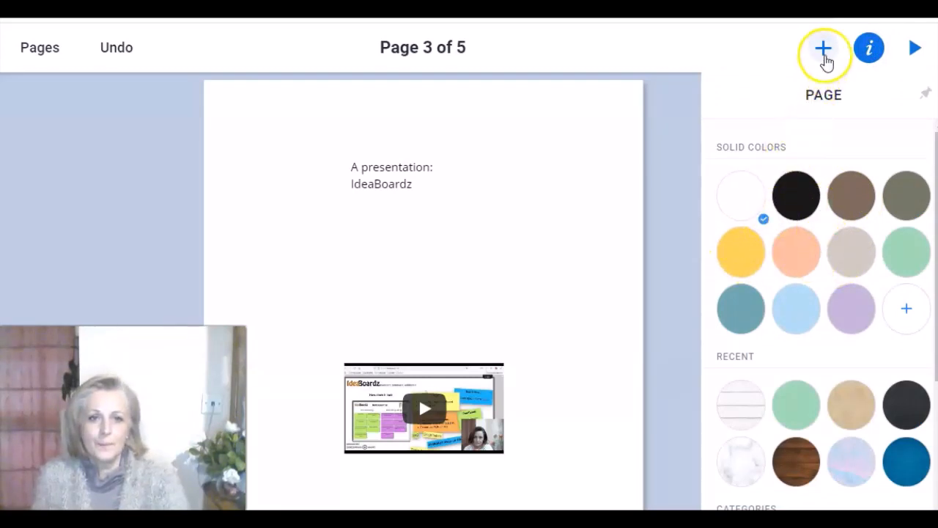
left_click(513, 157)
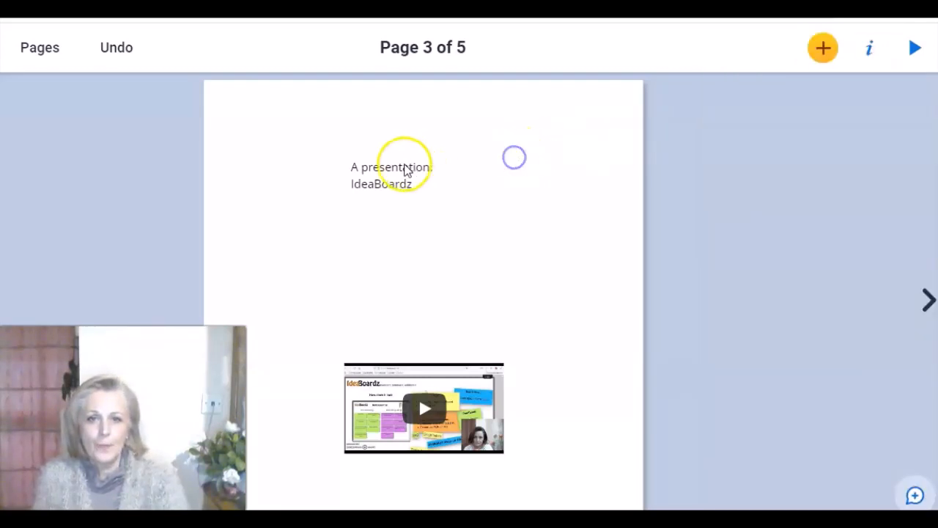
Set the font size of the "A presentation: IdeaBoardz" text to 25.
left_click(403, 163)
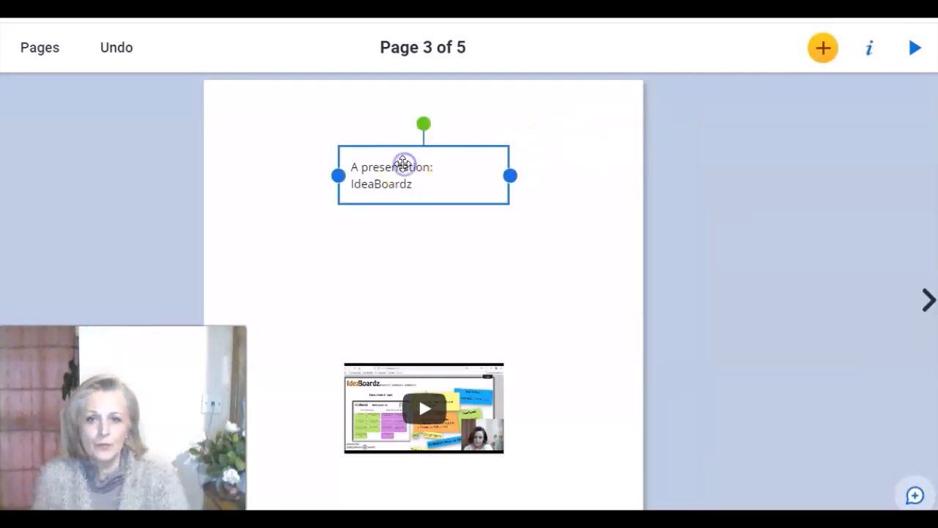
left_click(870, 49)
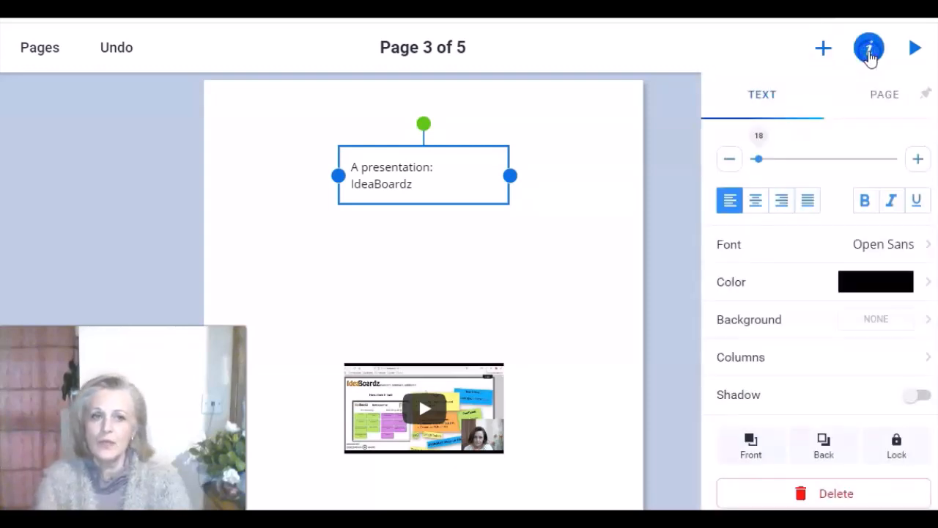
left_click(917, 160)
left_click(917, 160)
left_click(918, 160)
left_click(917, 160)
left_click(917, 160)
left_click(917, 160)
left_click(917, 160)
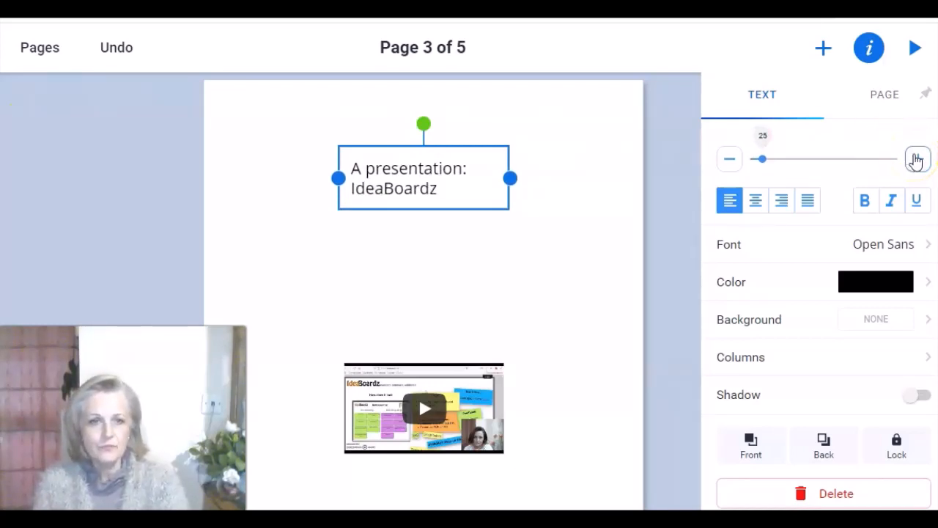
Center-align the title text on page 3 and change its colour to dark blue.
left_click(730, 202)
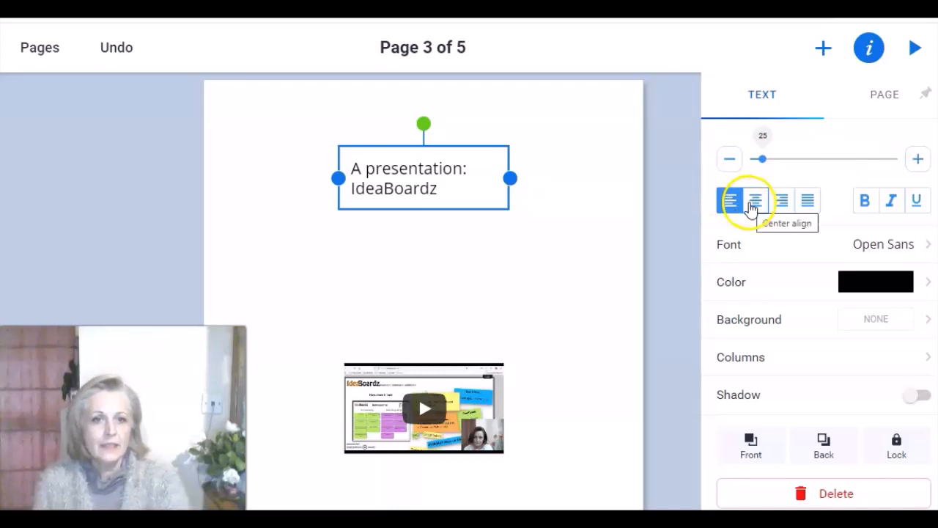
left_click(753, 208)
left_click(784, 211)
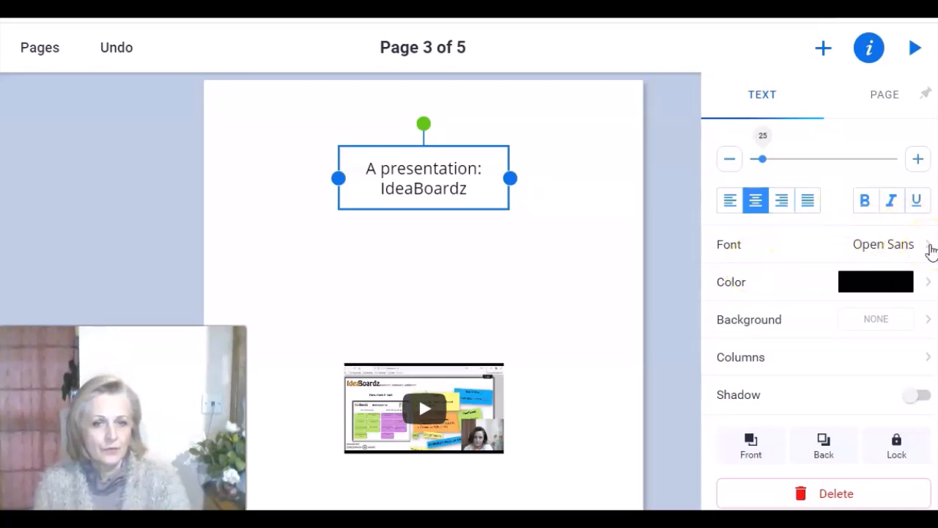
left_click(927, 285)
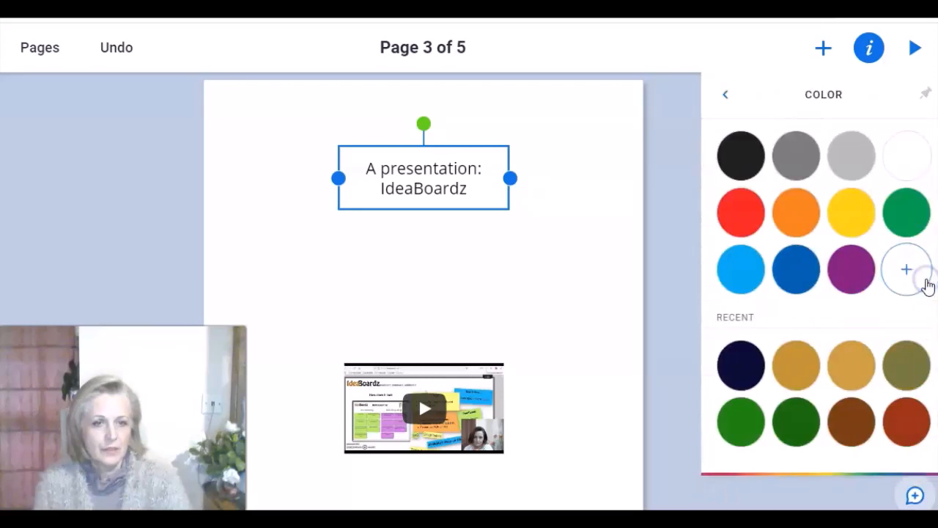
left_click(815, 285)
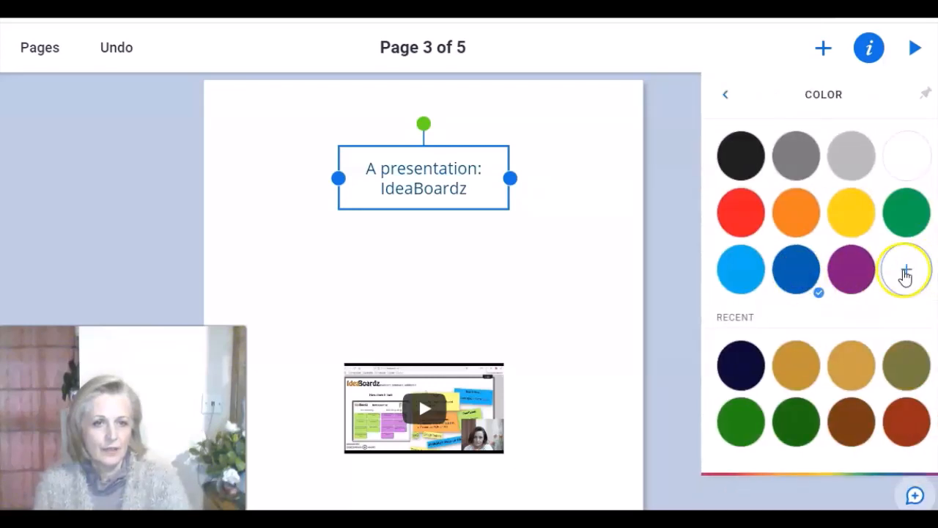
left_click(725, 95)
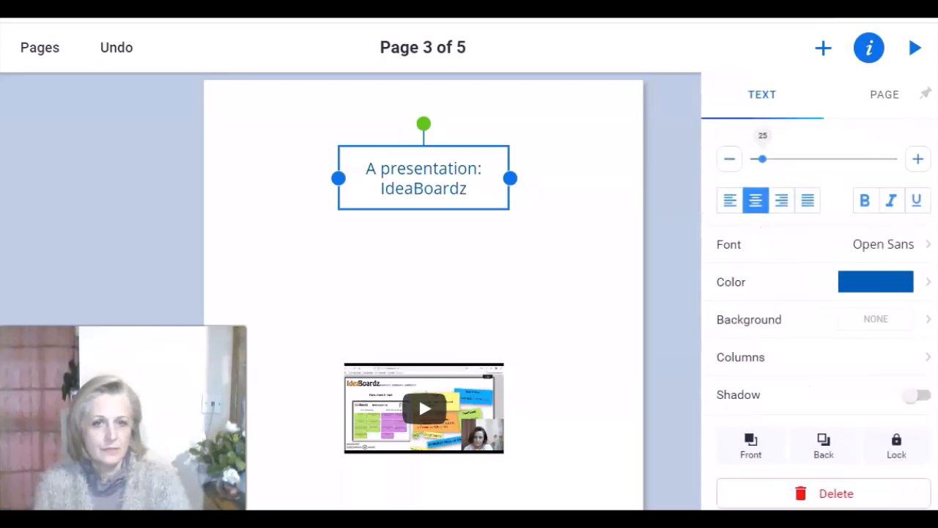
Give the title text box a purple background.
left_click(928, 320)
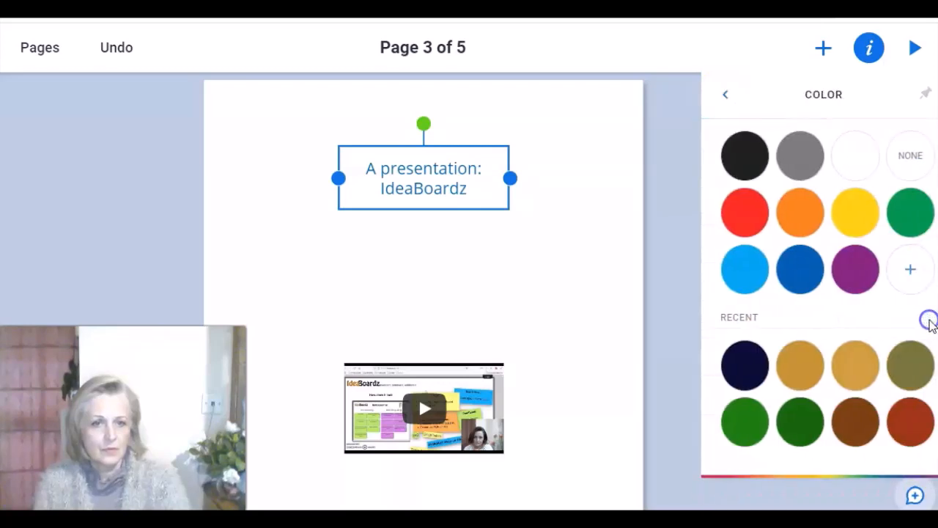
left_click(857, 278)
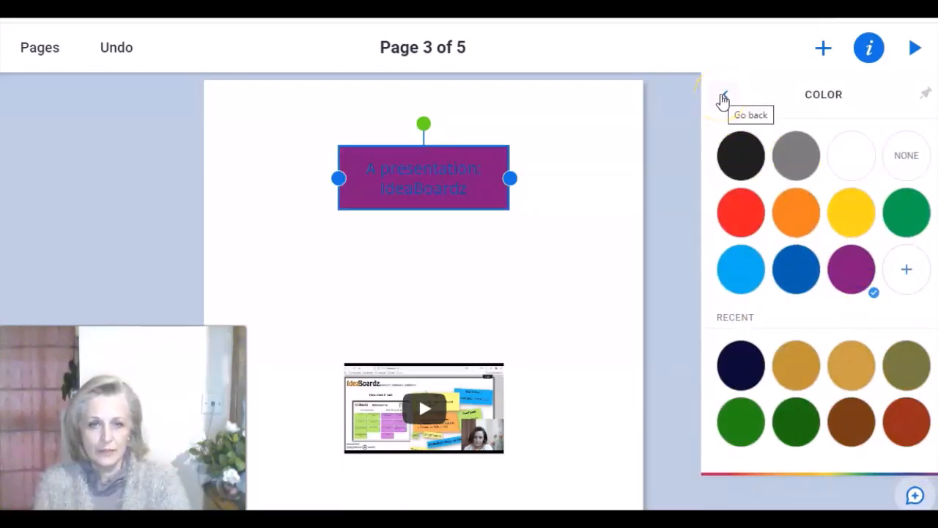
left_click(724, 96)
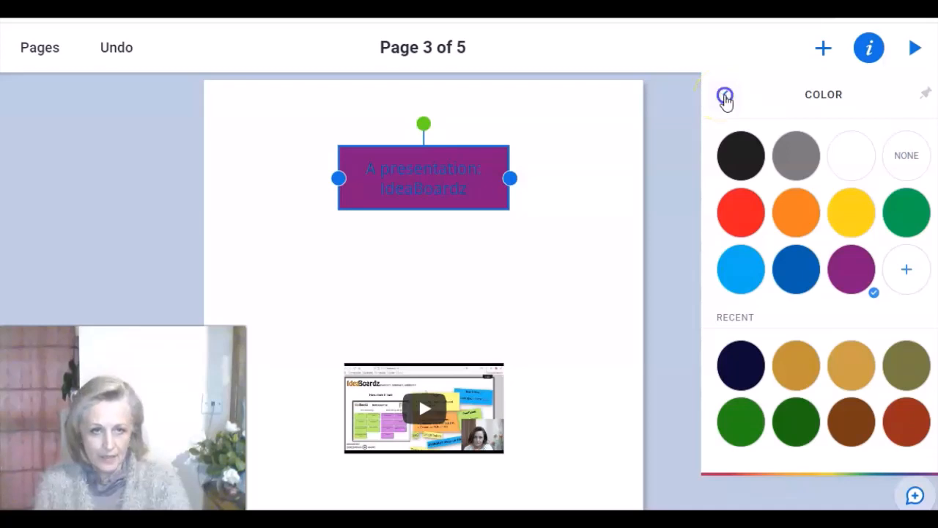
Bring the purple text box to the front and turn on its shadow.
left_click(920, 363)
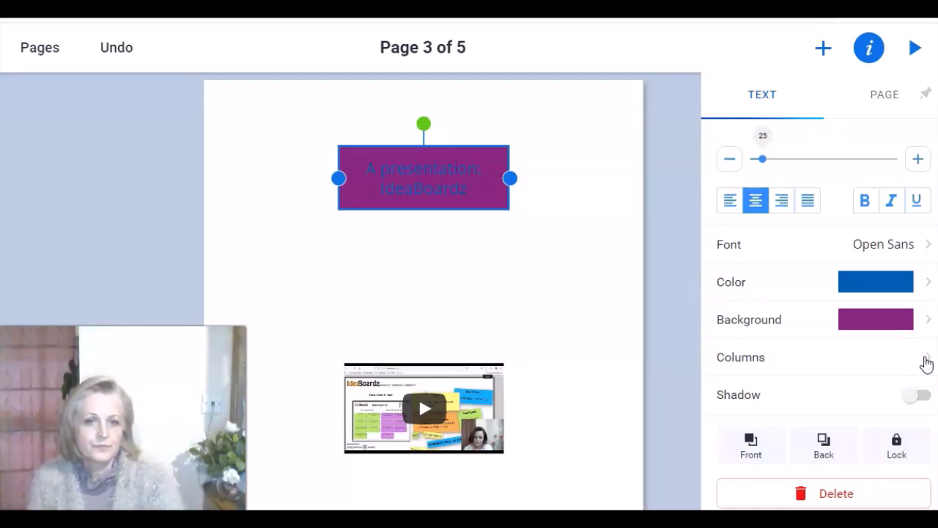
left_click(752, 439)
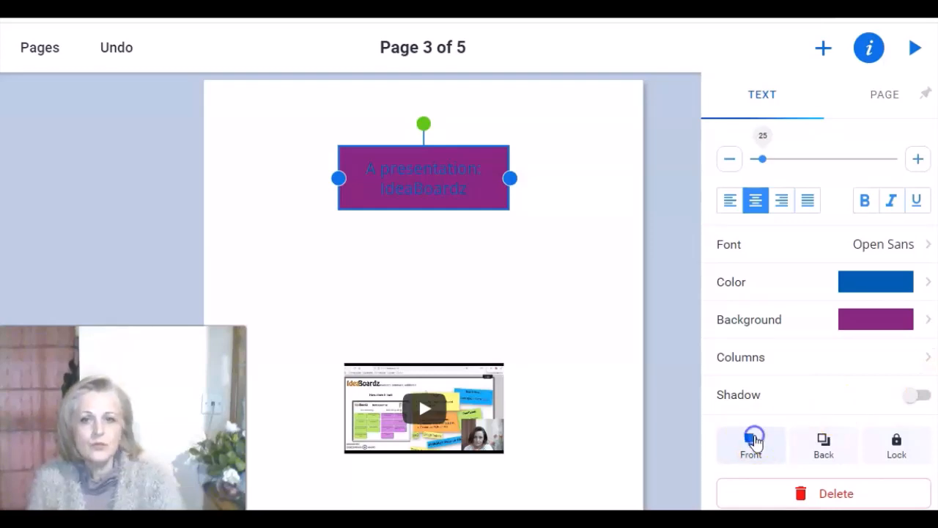
left_click(921, 396)
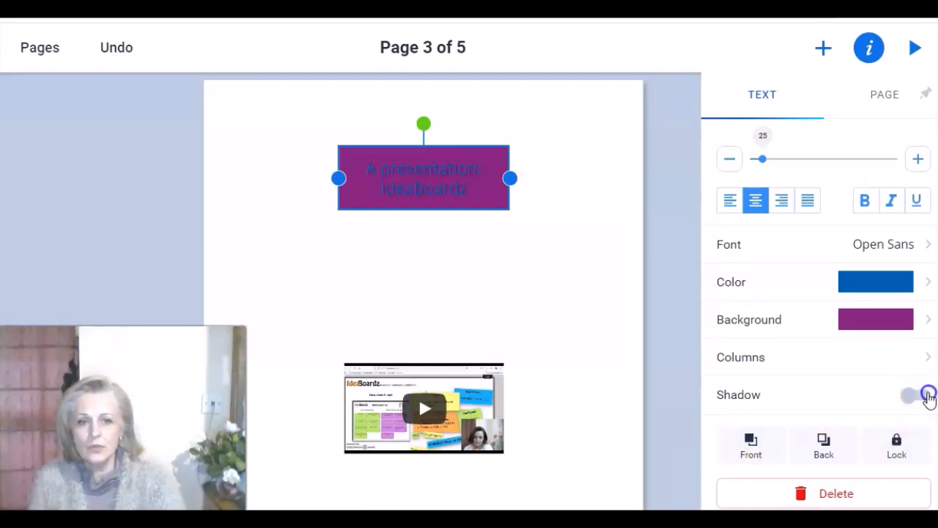
Move the purple text box over the upper part of the video and send it to the back.
left_click_drag(502, 198, 508, 375)
left_click(427, 359)
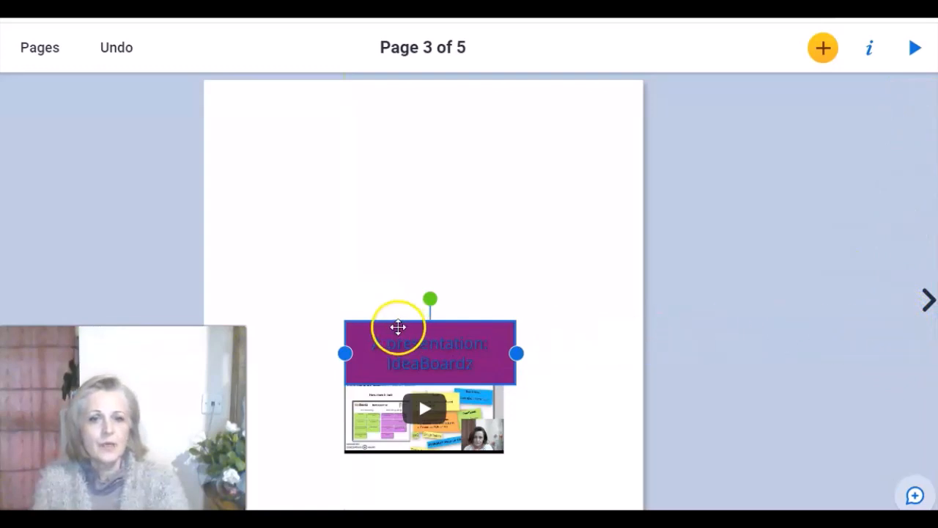
left_click(870, 47)
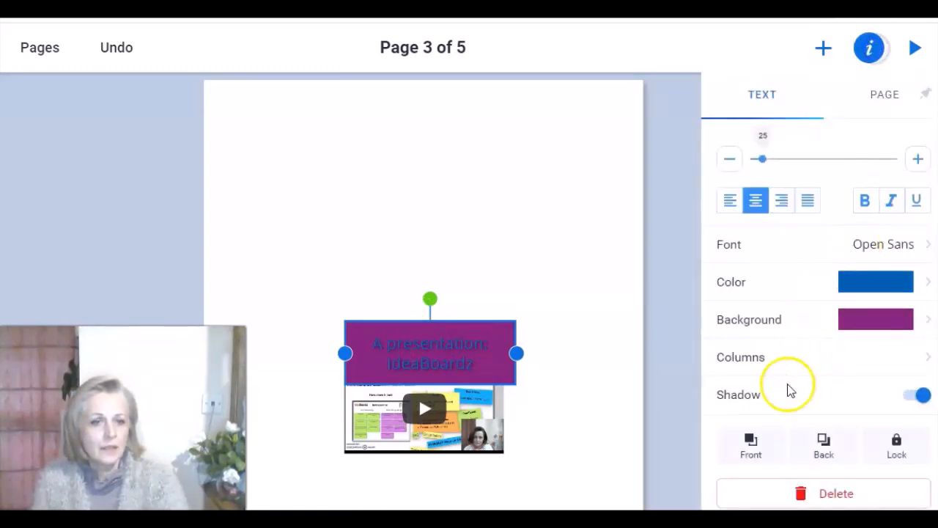
left_click(751, 444)
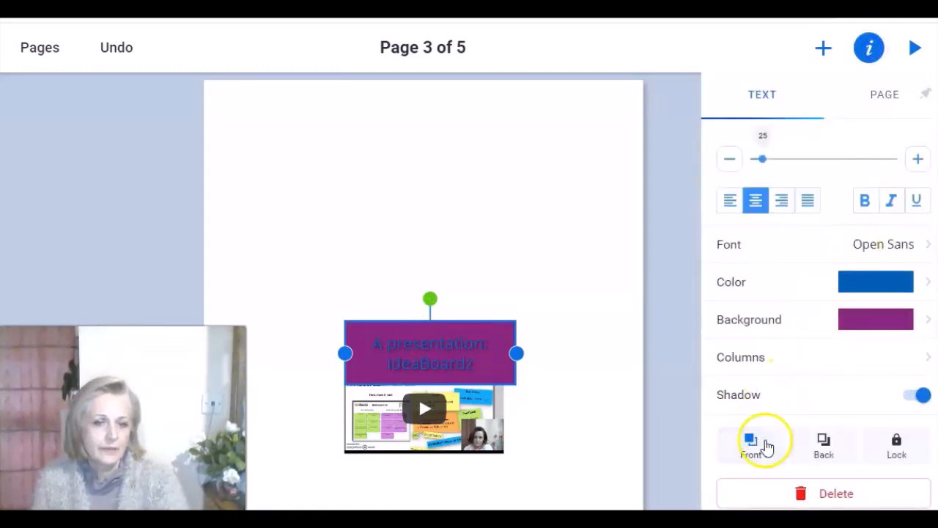
left_click(821, 444)
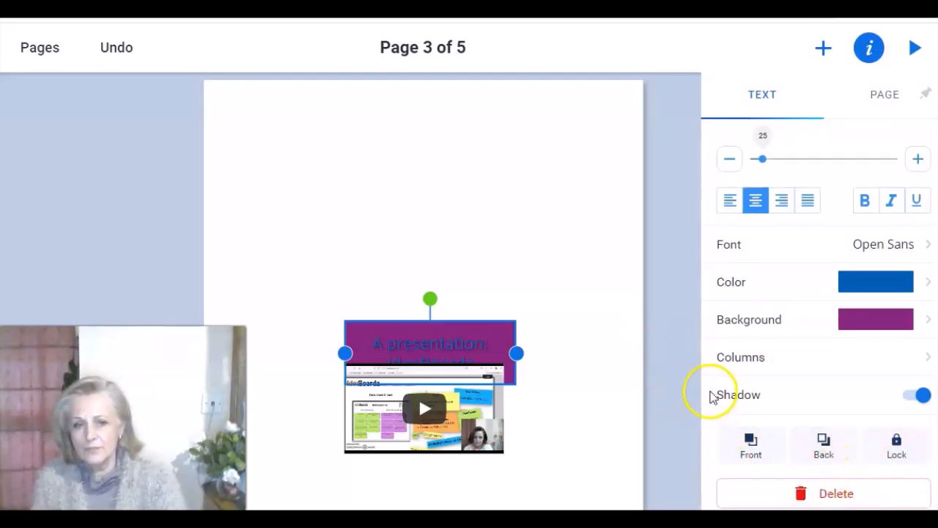
Move the purple text box back to the upper middle of page 3, clear of the video.
left_click(711, 393)
left_click_drag(509, 342, 500, 167)
left_click(557, 249)
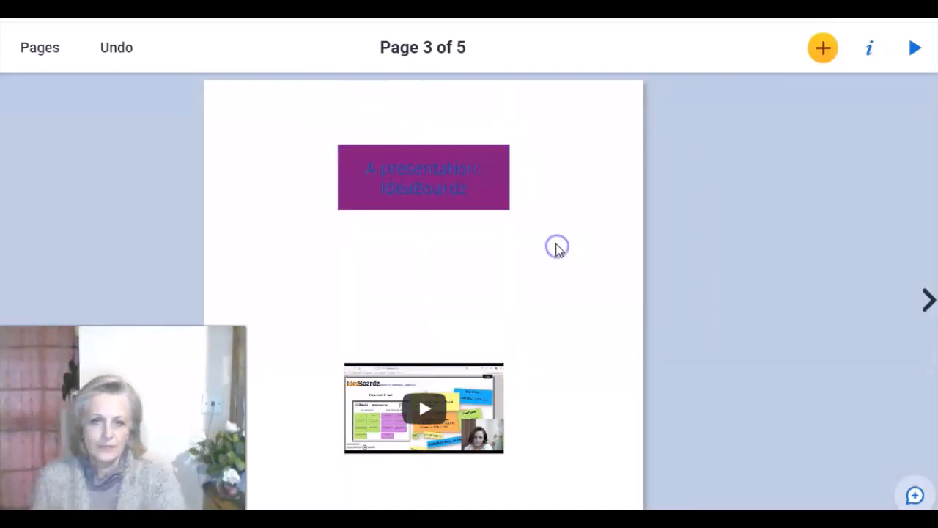
Try tan paper, dark wood and chalkboard backgrounds on page 3 and settle on the white wooden planks.
left_click(871, 64)
left_click(741, 402)
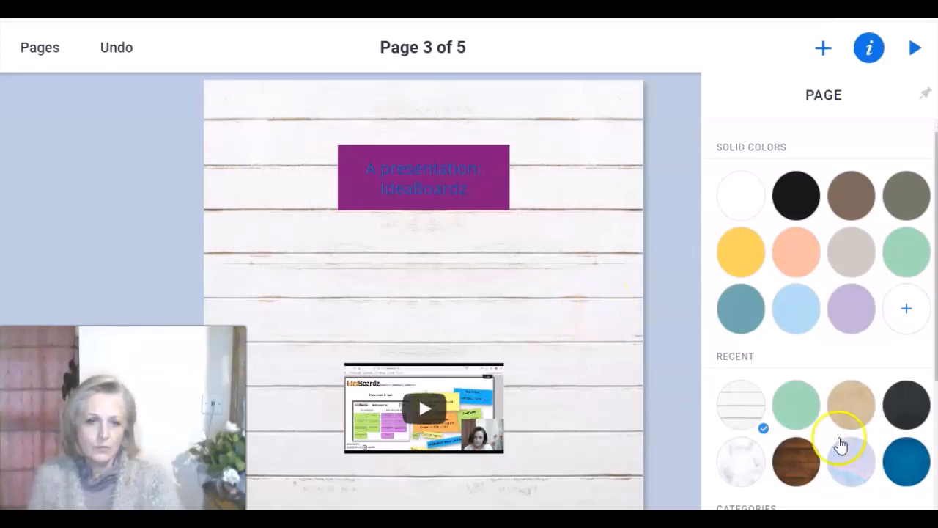
left_click(849, 407)
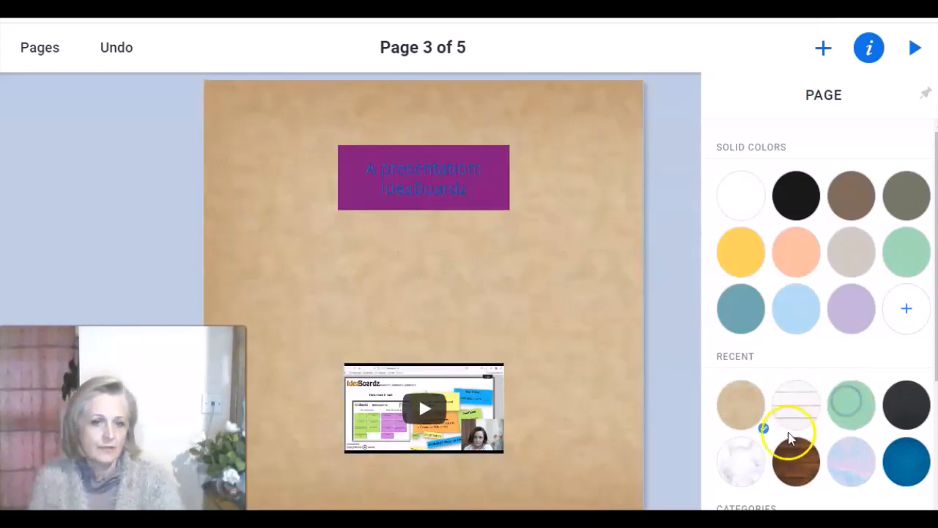
left_click(801, 478)
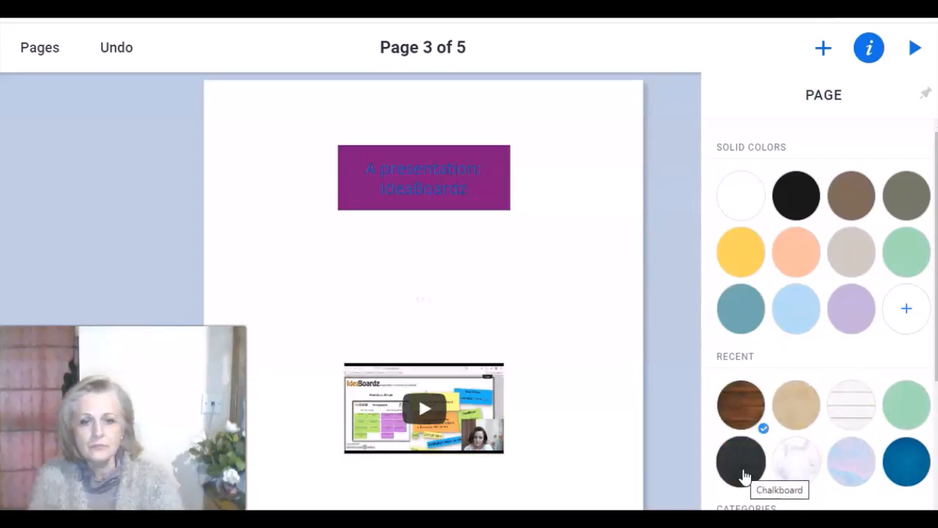
left_click(742, 473)
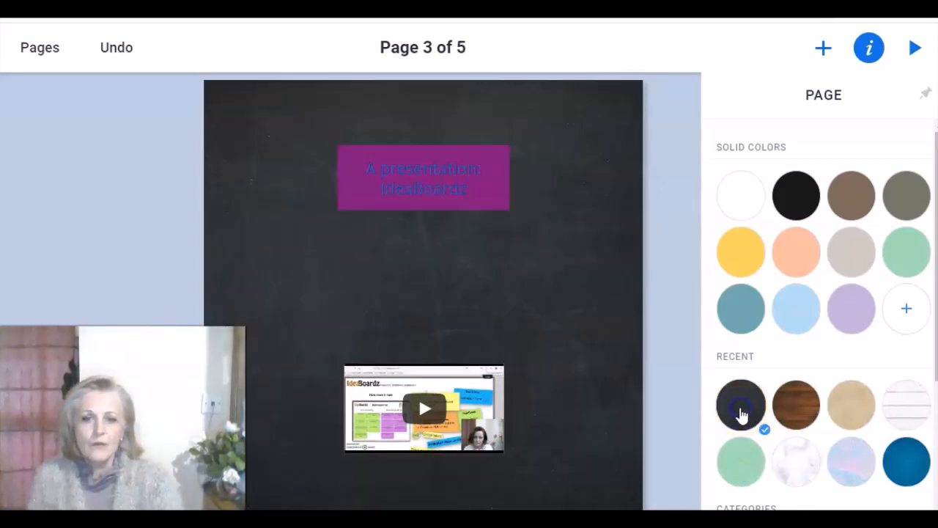
left_click(759, 414)
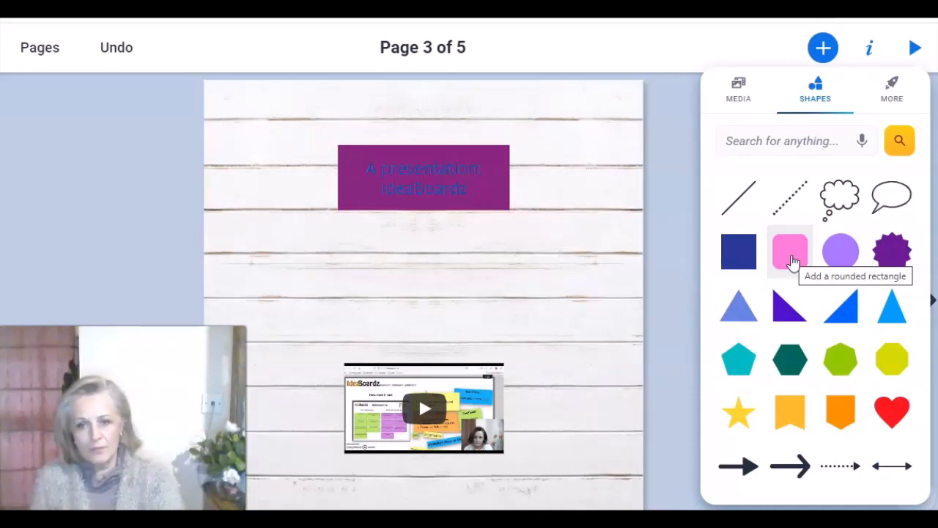
Place a pink rounded rectangle behind the video as a frame and nudge the video slightly upward within it.
left_click_drag(792, 263, 425, 405)
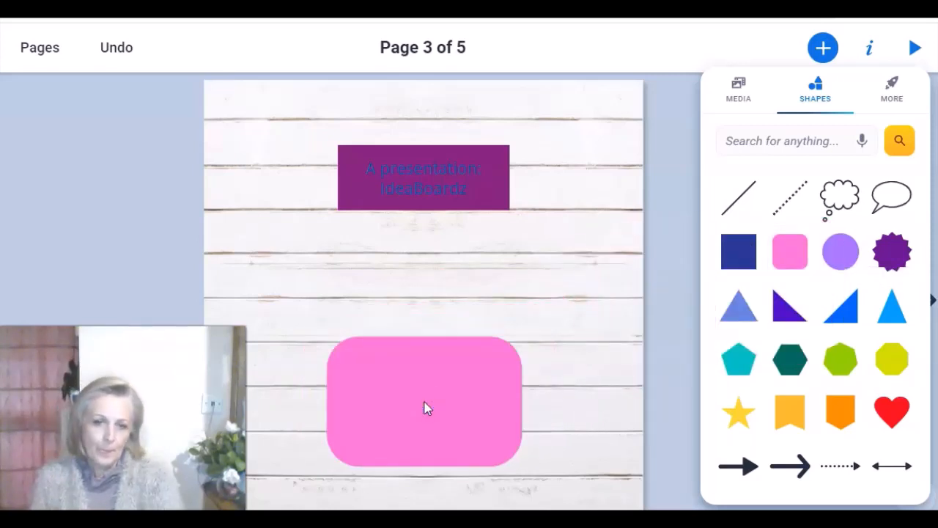
left_click(427, 408)
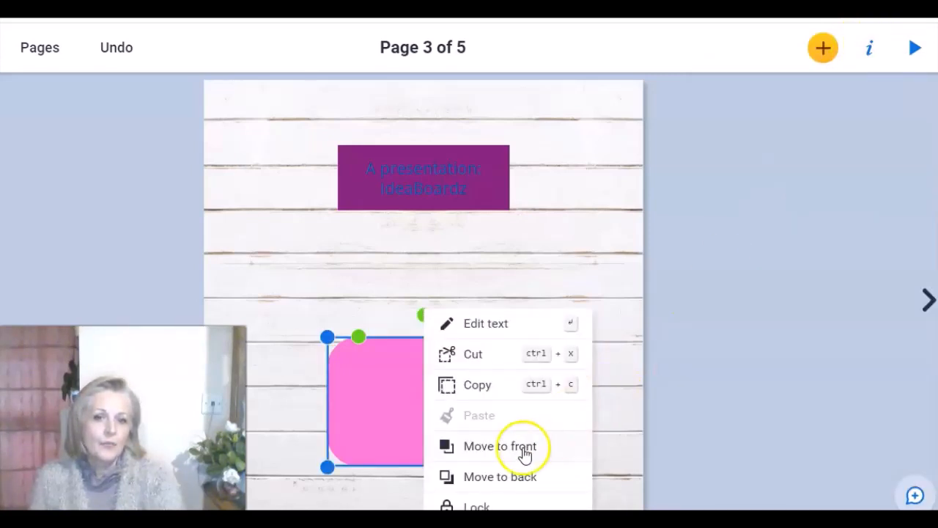
left_click(520, 478)
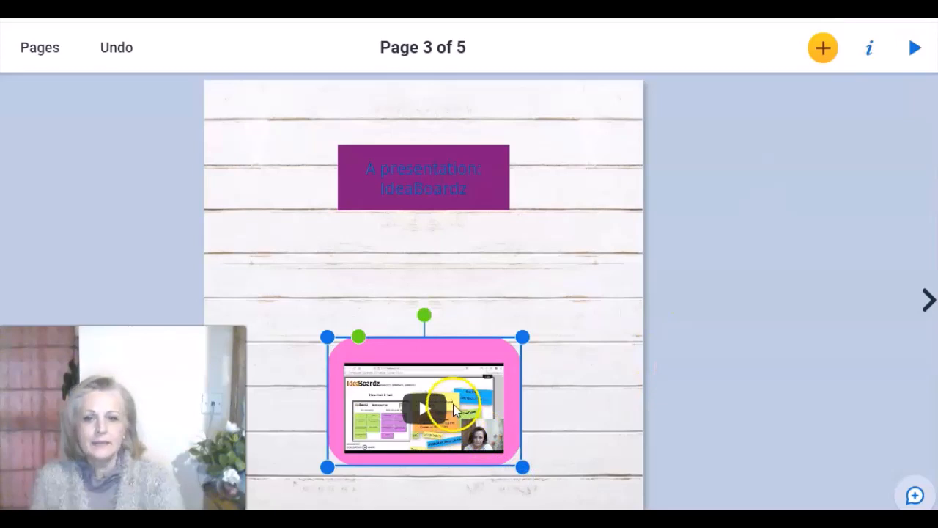
left_click_drag(428, 408, 455, 403)
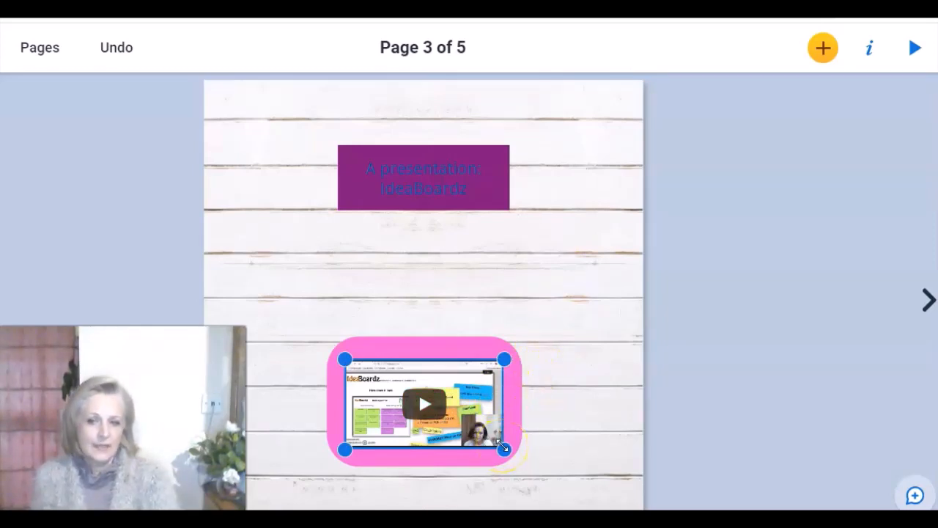
Draw four light green dots beside the purple text box on page 3, using the marker pen at its largest size.
left_click(823, 48)
left_click(769, 241)
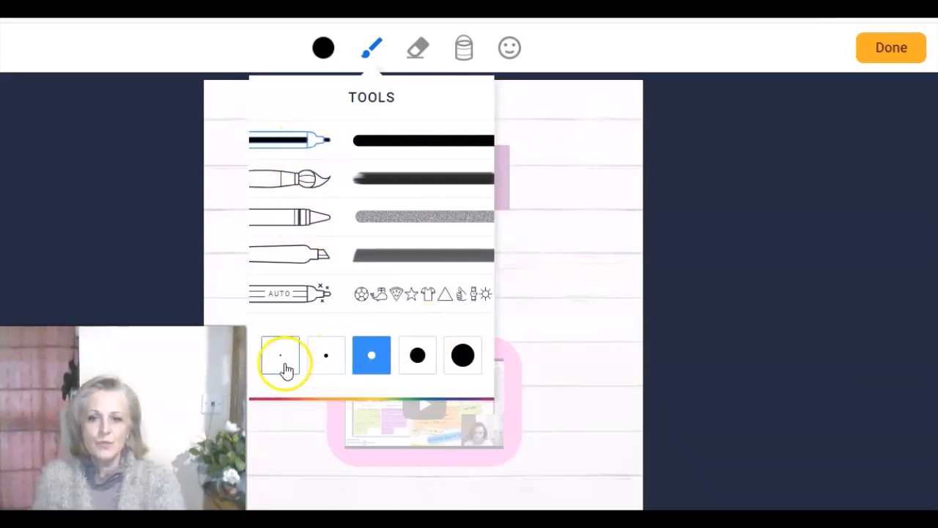
left_click(465, 357)
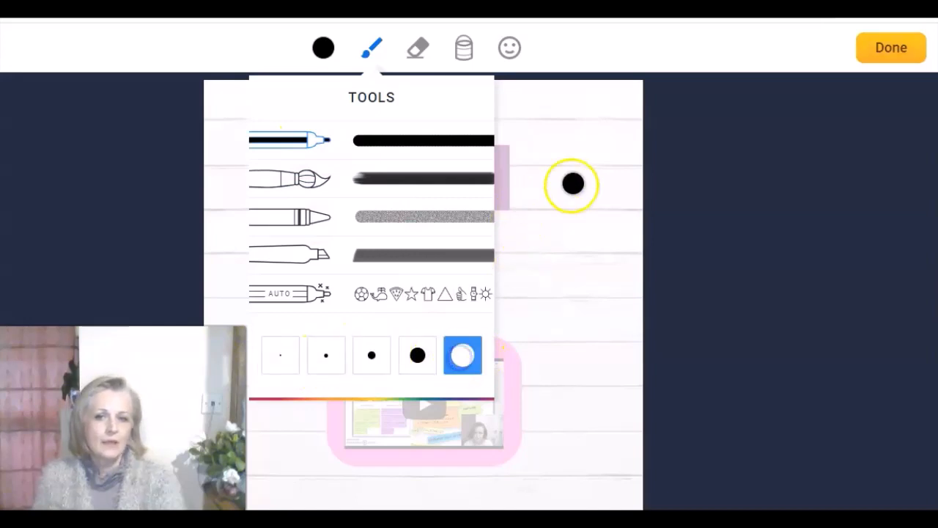
left_click(323, 50)
left_click(313, 259)
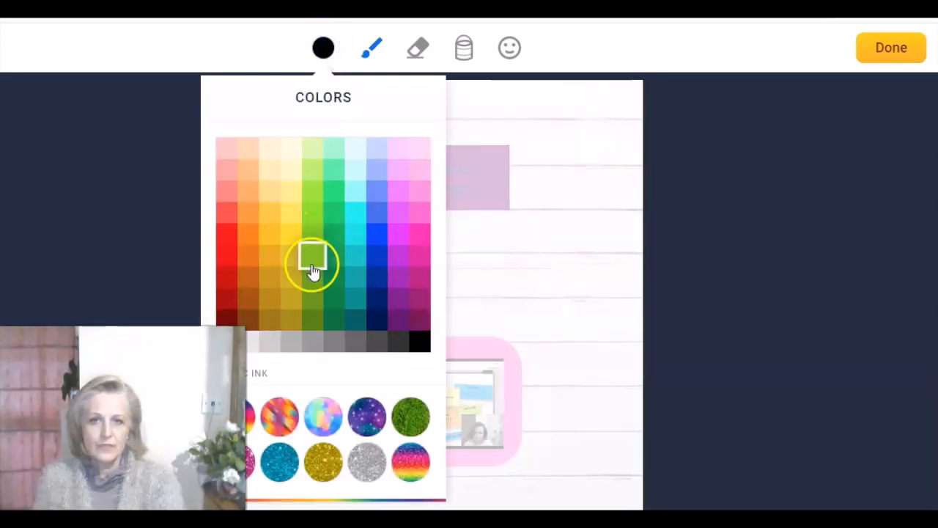
left_click(582, 176)
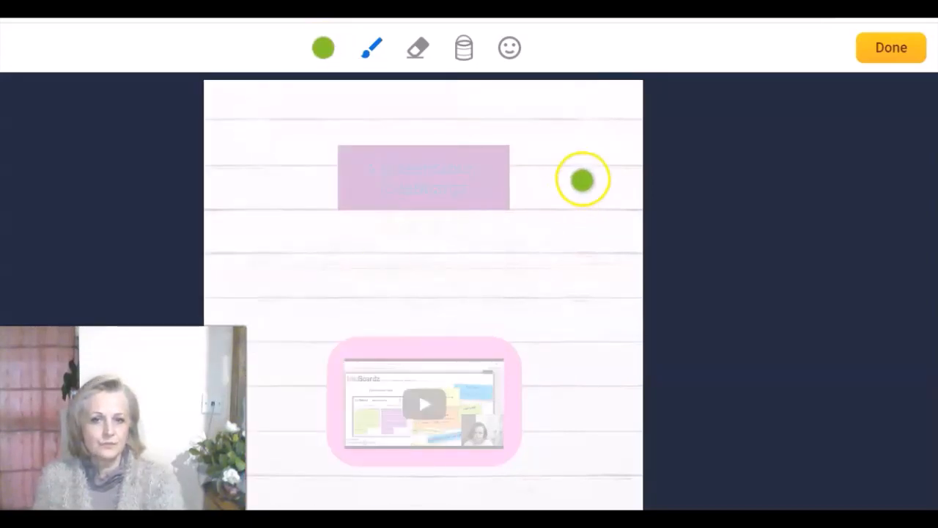
left_click(556, 243)
left_click(601, 126)
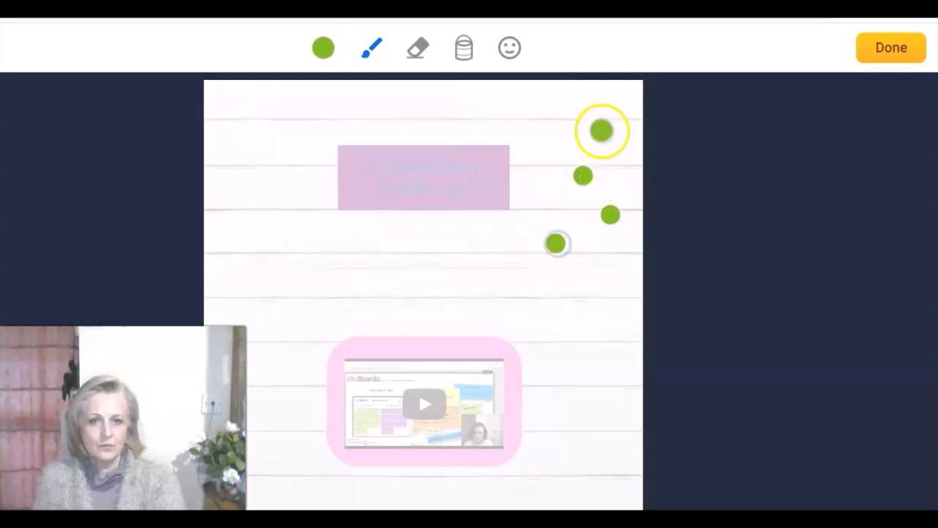
Draw two tall light green stalks below the dots, running down to the bottom of the page near its right edge.
left_click(627, 421)
mouse_move(627, 421)
left_mouse_down()
mouse_move(588, 293)
mouse_move(586, 475)
left_mouse_up()
mouse_move(647, 269)
left_mouse_down()
mouse_move(624, 256)
mouse_move(623, 509)
left_mouse_up()
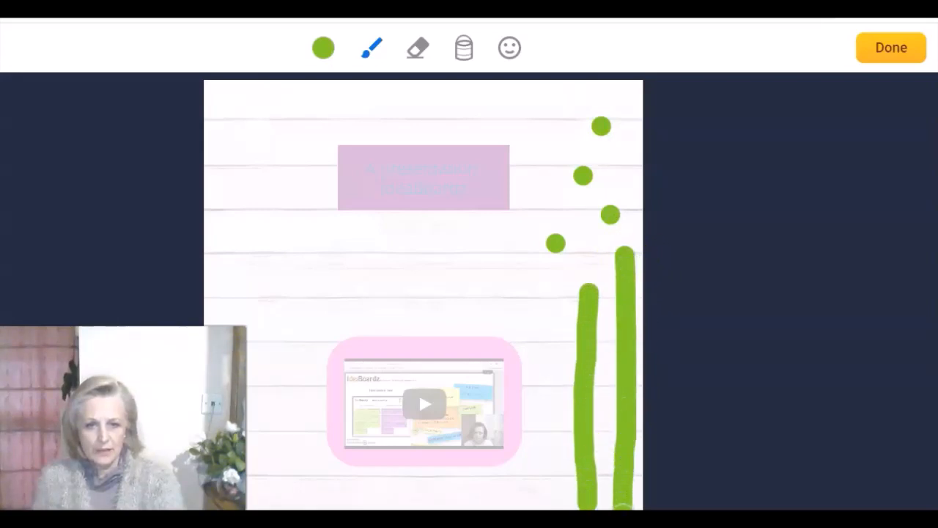
Shade the left side of both tall light green stalks with dark green crayon strokes.
left_click(369, 48)
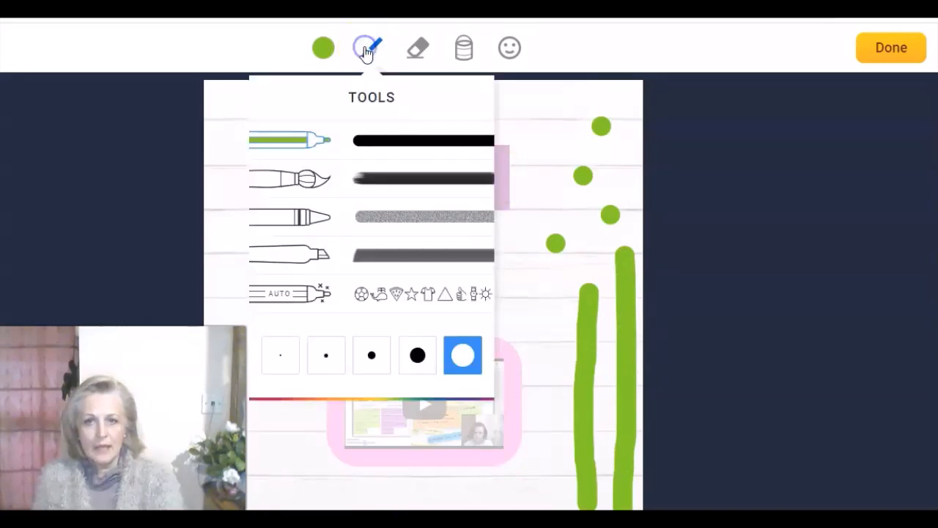
left_click(430, 215)
left_click(324, 50)
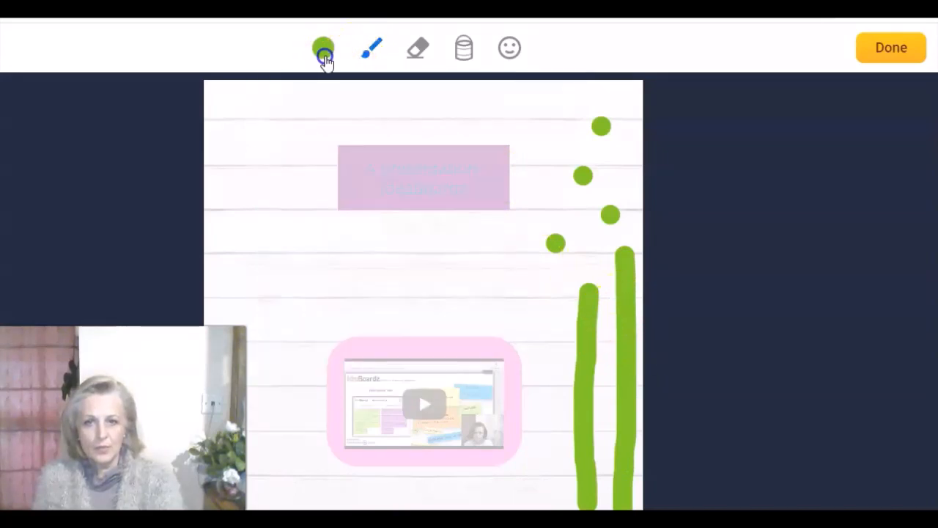
left_click(337, 319)
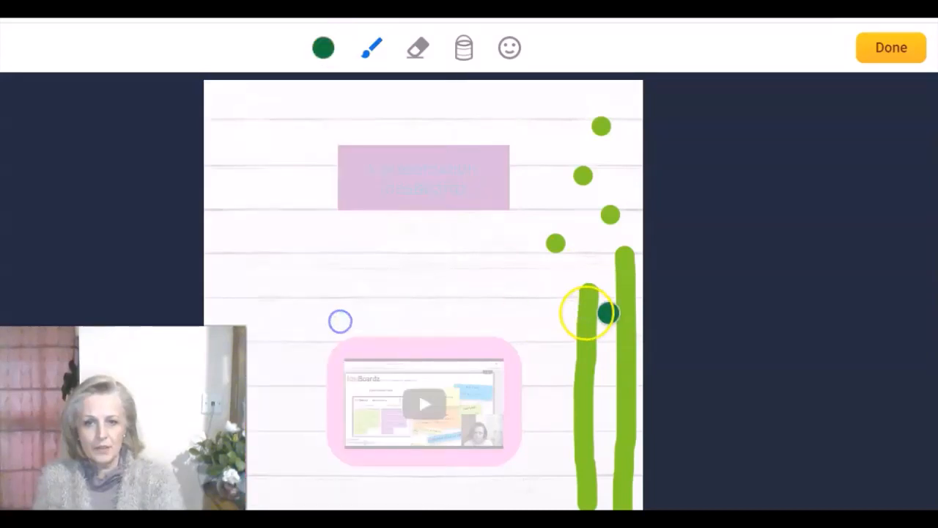
mouse_move(589, 313)
left_mouse_down()
mouse_move(574, 418)
mouse_move(578, 503)
left_mouse_up()
left_click_drag(619, 268, 607, 505)
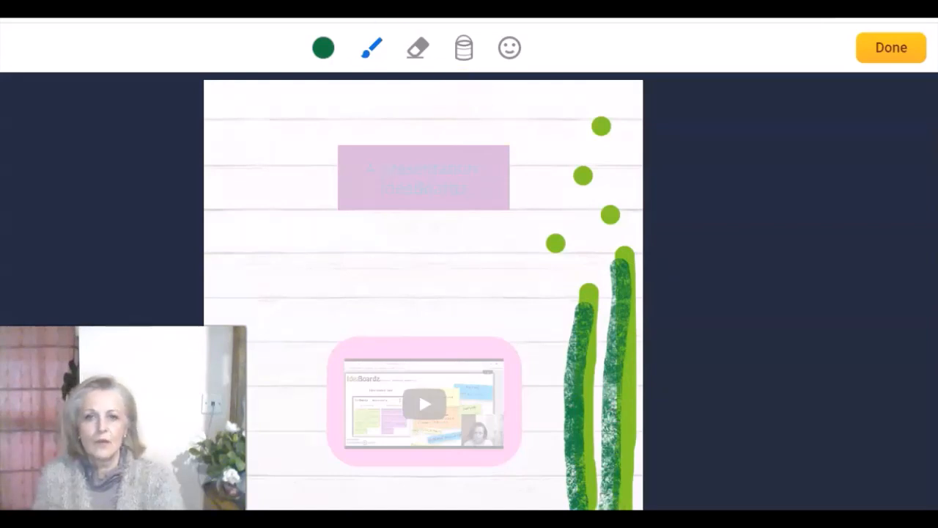
Scatter tiny dark green crayon dots around the large green dots, using the second-smallest size.
left_click(373, 46)
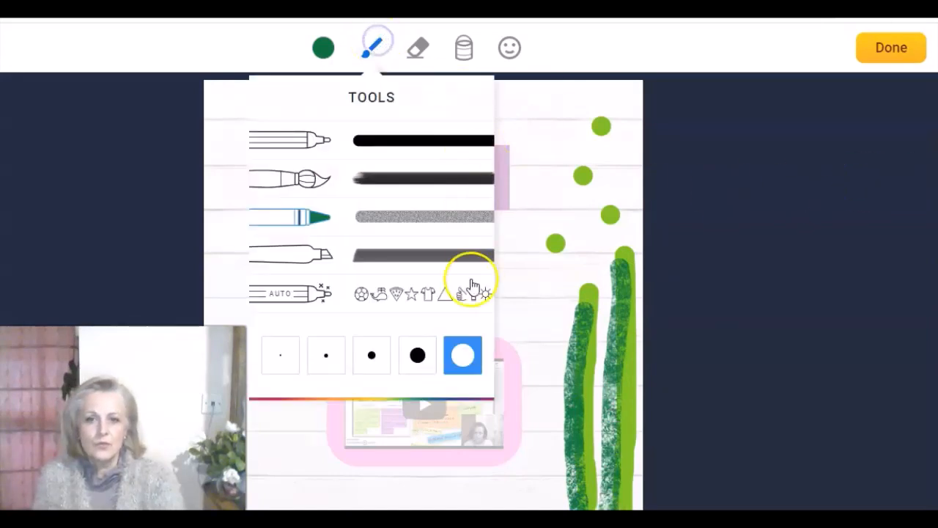
left_click(326, 356)
left_click(581, 208)
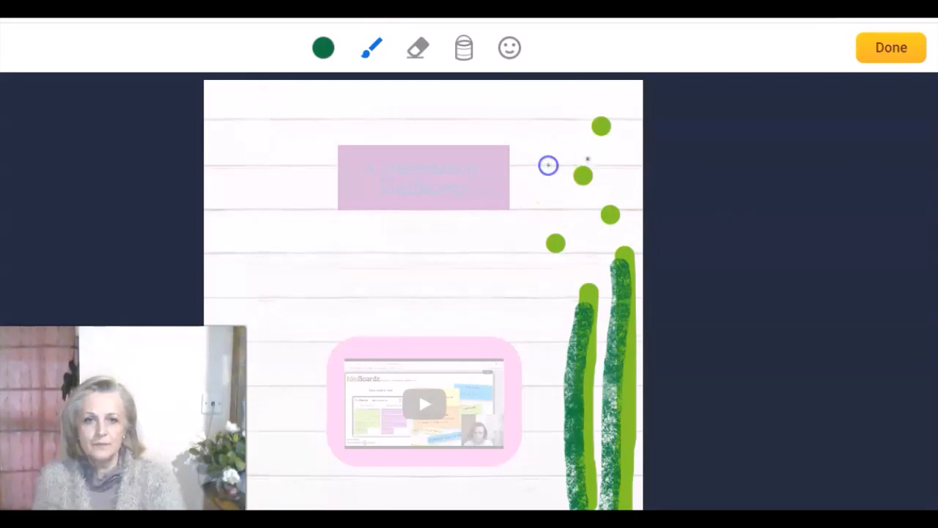
left_click(619, 201)
left_click(577, 216)
left_click(574, 286)
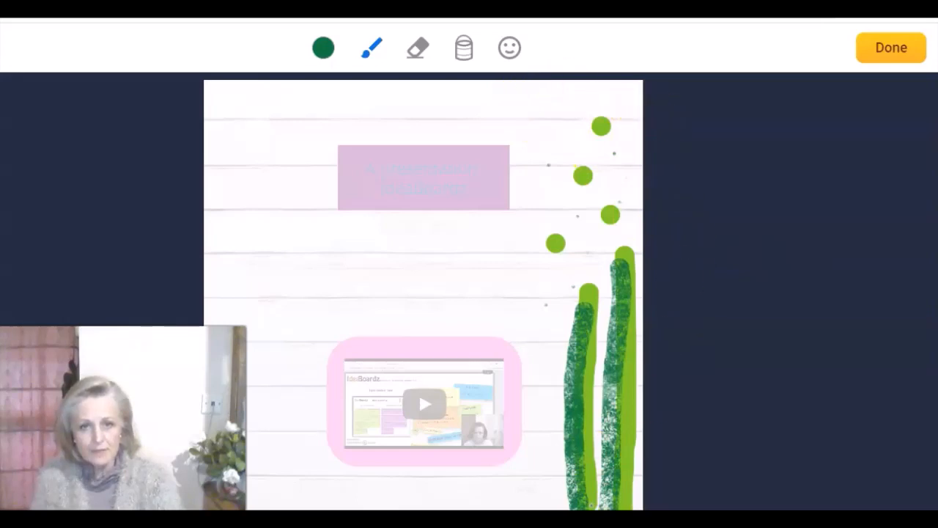
Draw a shorter dark green crayon stalk between the video frame and the tall stalks, using the second-largest size.
left_click(371, 55)
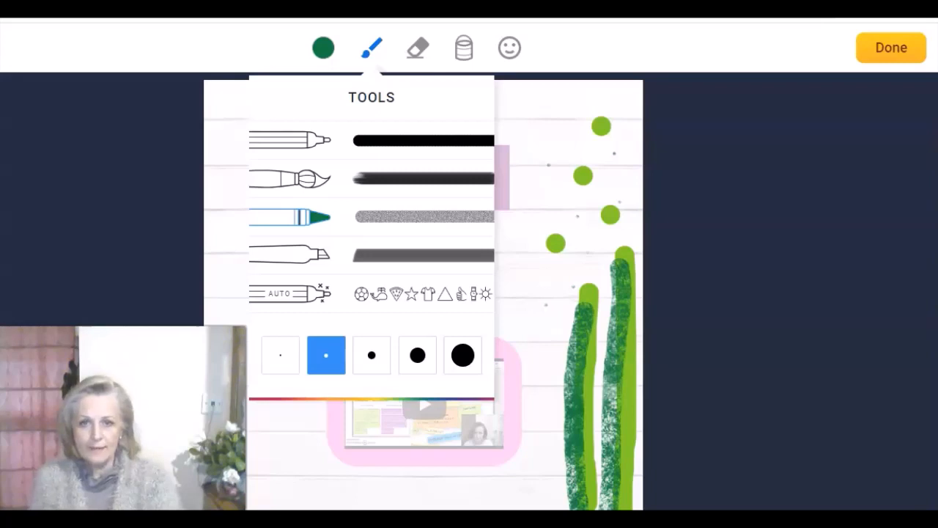
left_click(418, 355)
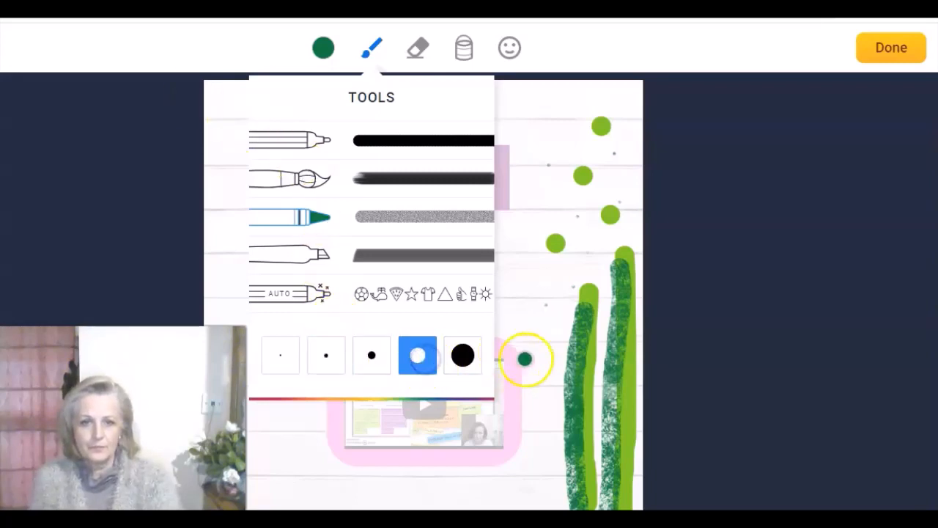
left_click(525, 359)
left_click_drag(538, 356, 553, 469)
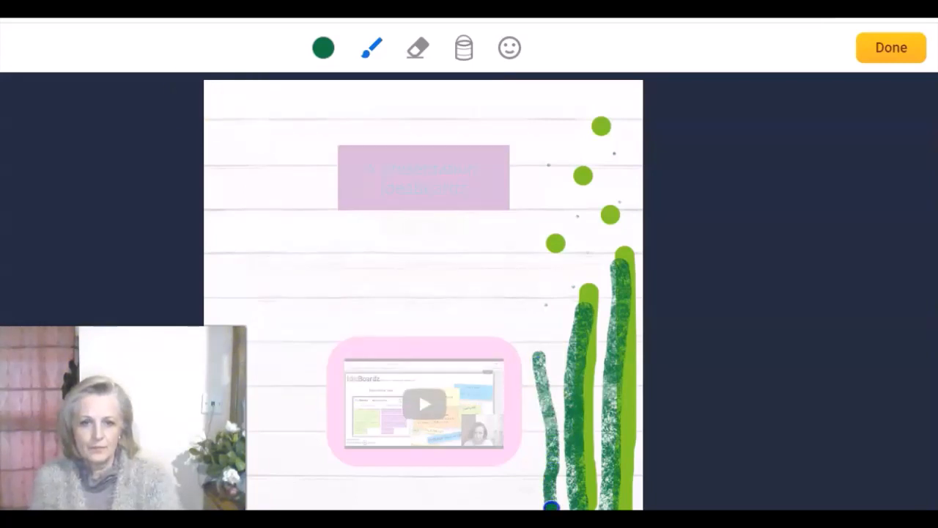
Add a light green crayon stroke alongside the short dark green stalk and place the finished drawing on the page.
left_click(324, 49)
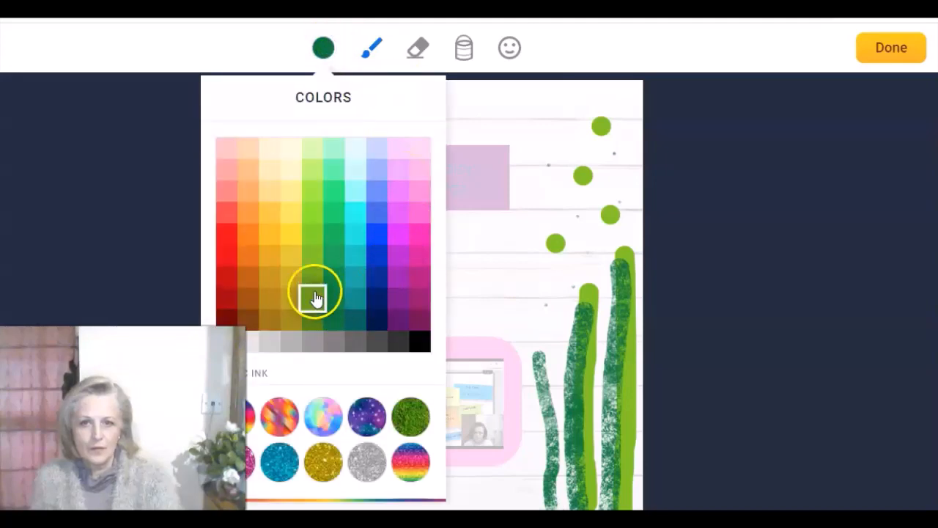
left_click(310, 252)
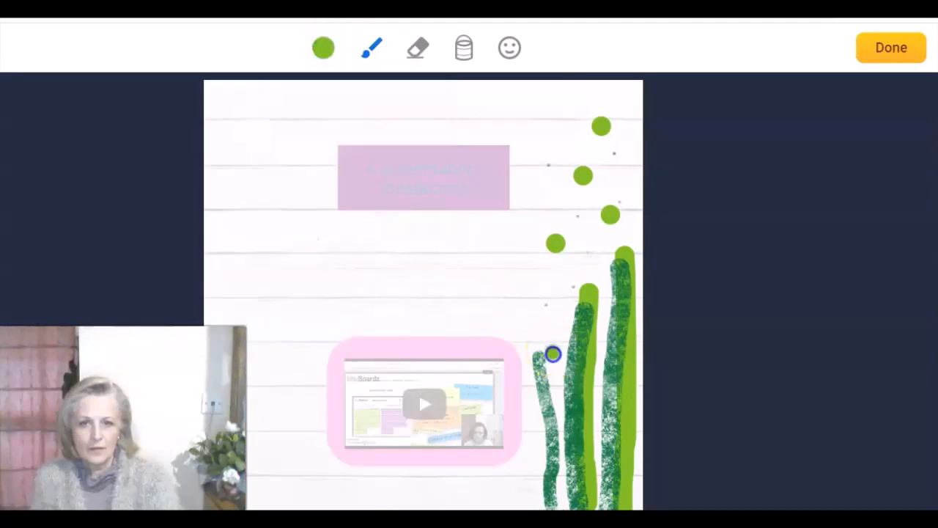
left_click_drag(551, 415, 557, 477)
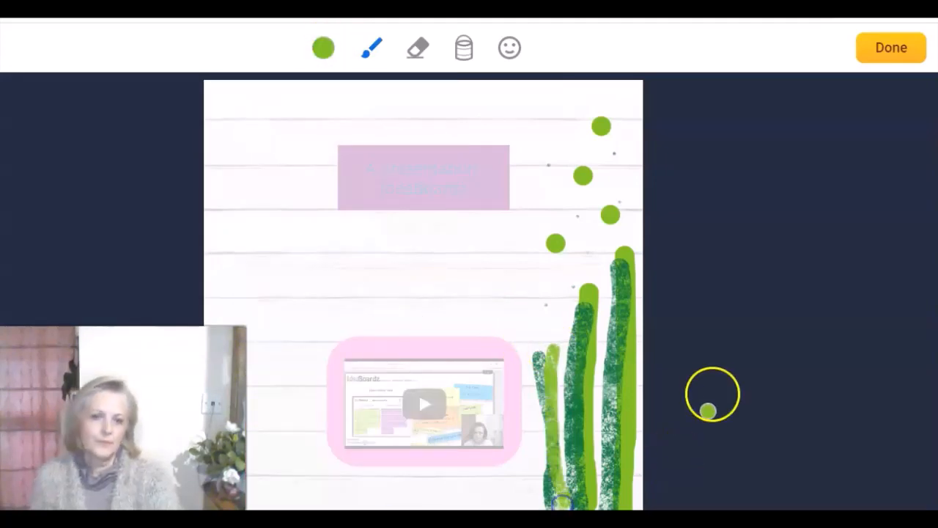
left_click(904, 48)
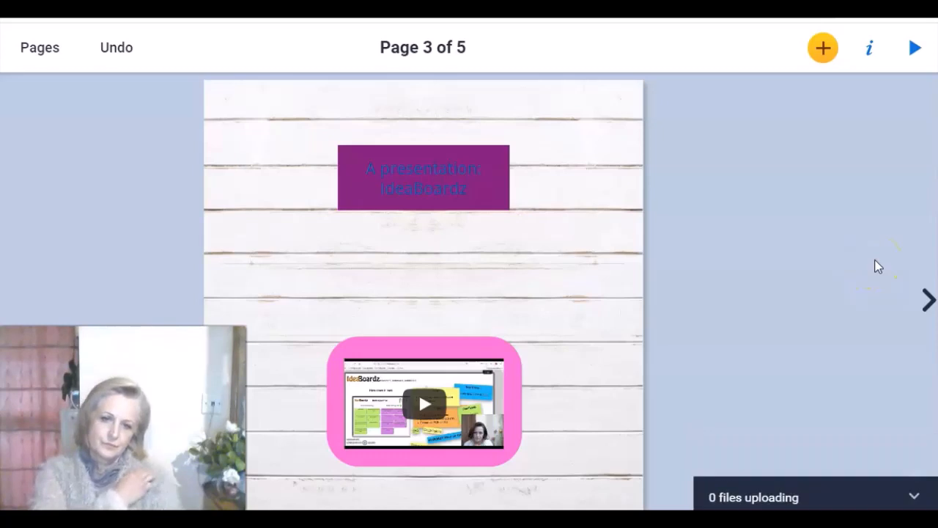
left_click(860, 292)
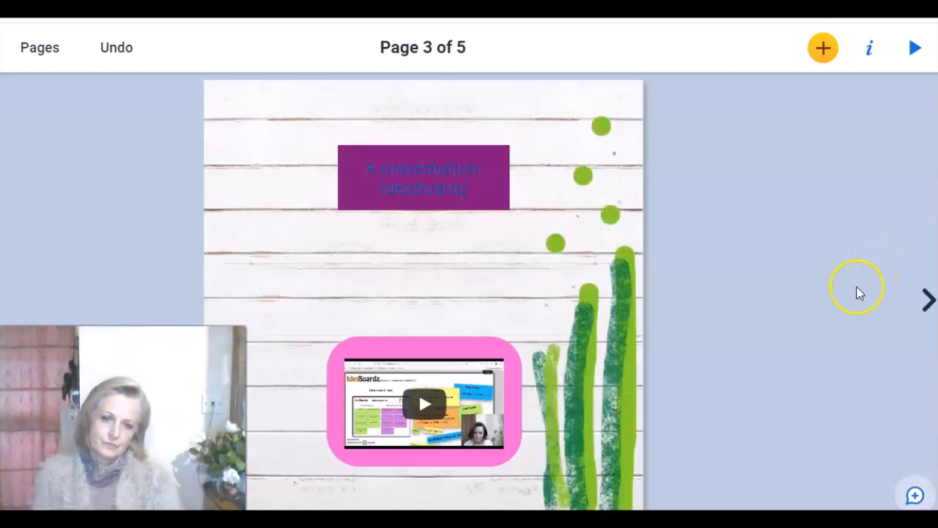
left_click(579, 370)
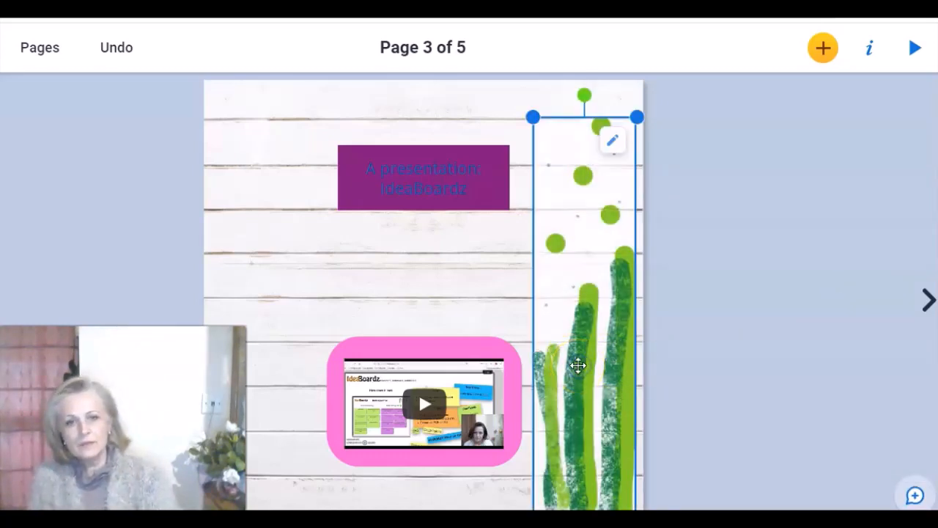
left_click(739, 298)
left_click(820, 49)
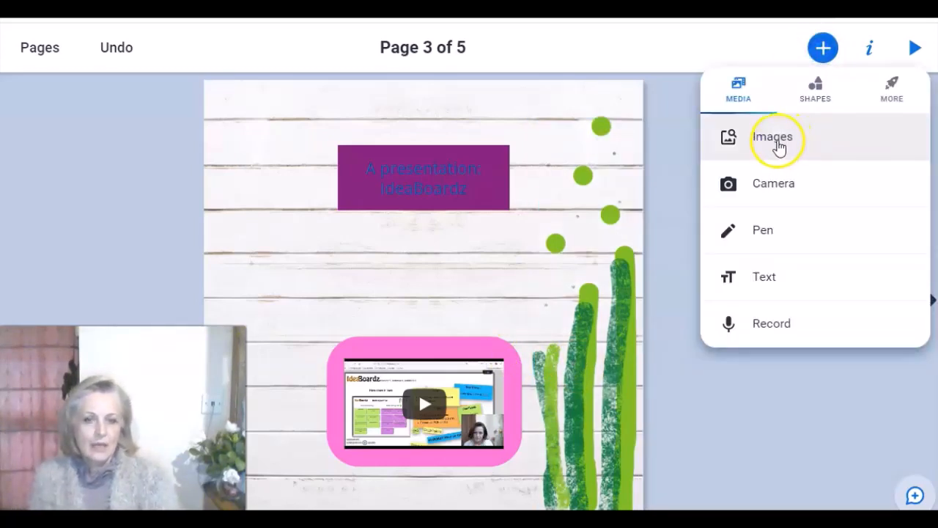
left_click(877, 99)
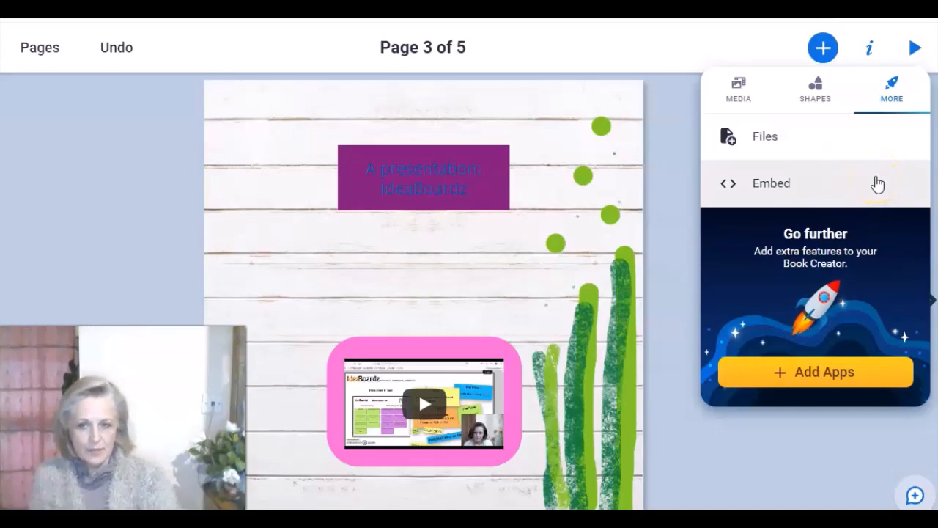
left_click(816, 97)
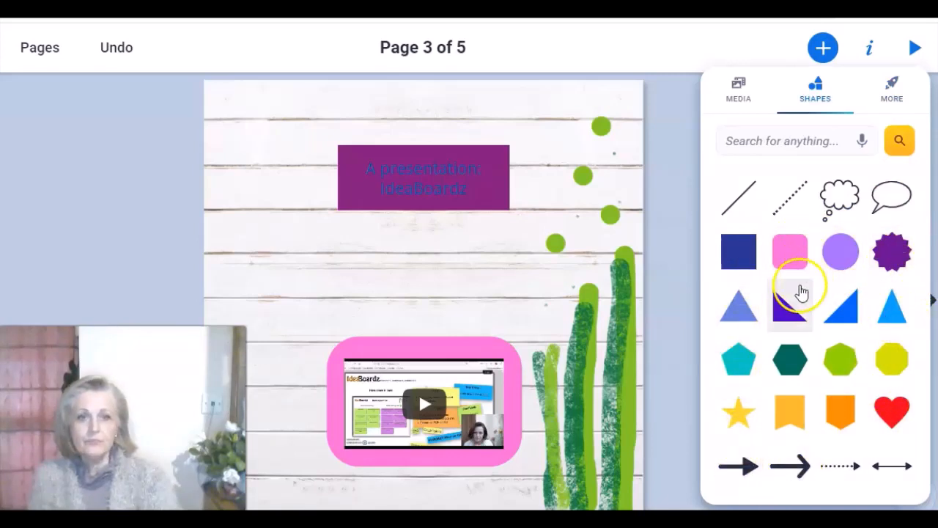
Try yellow on the rounded rectangle behind the video and settle on orange.
left_click(483, 366)
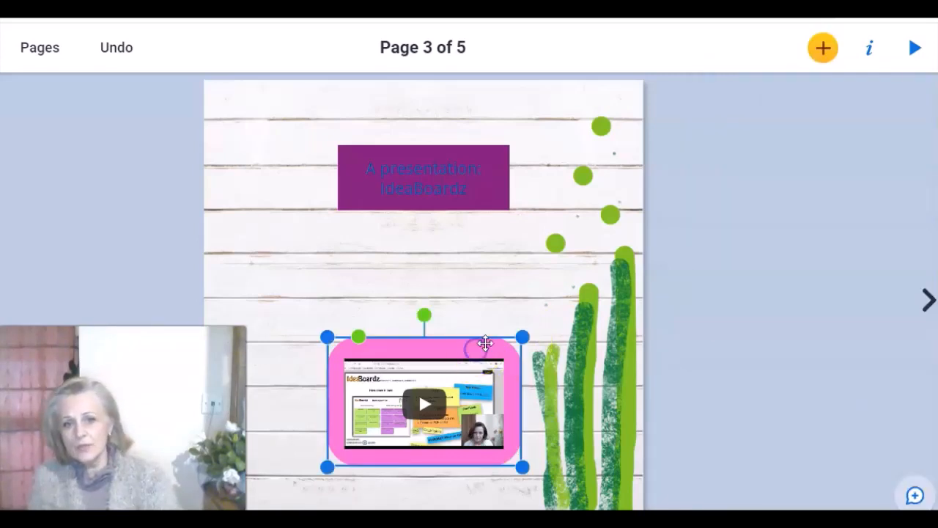
left_click(866, 51)
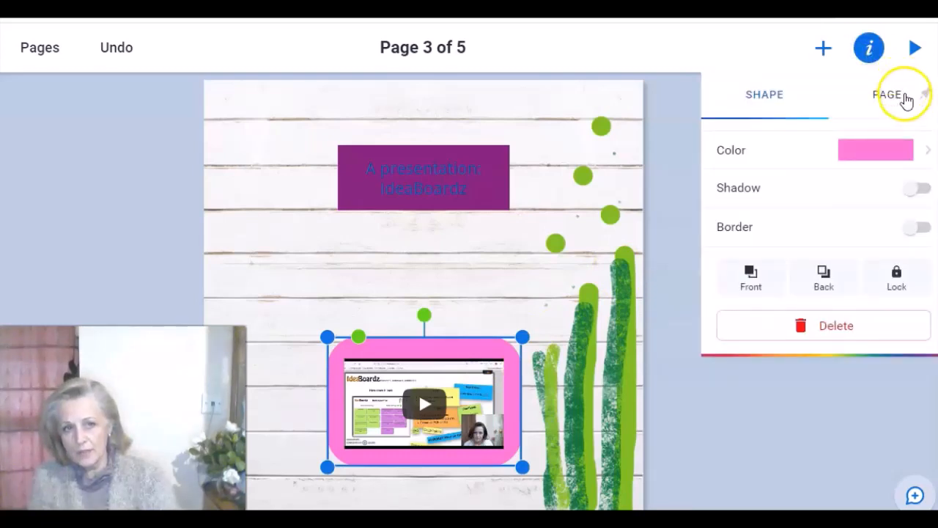
left_click(924, 156)
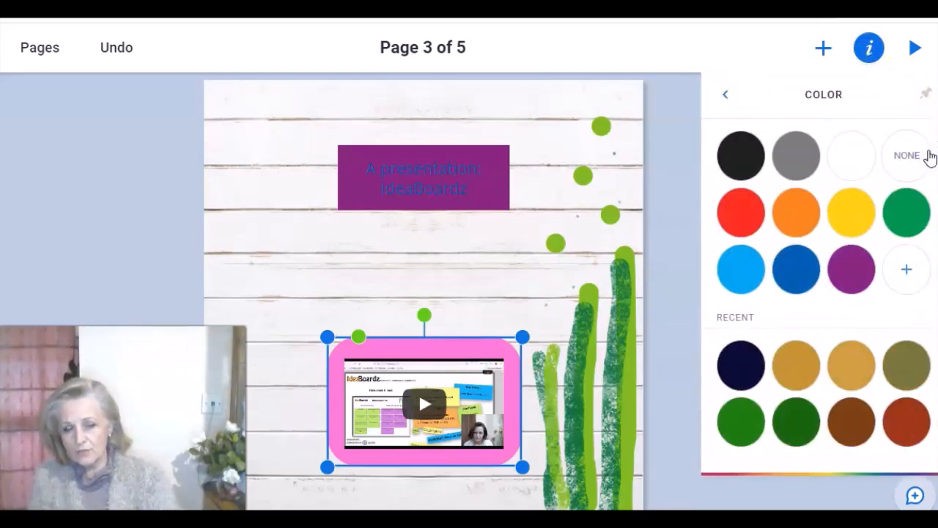
left_click(855, 225)
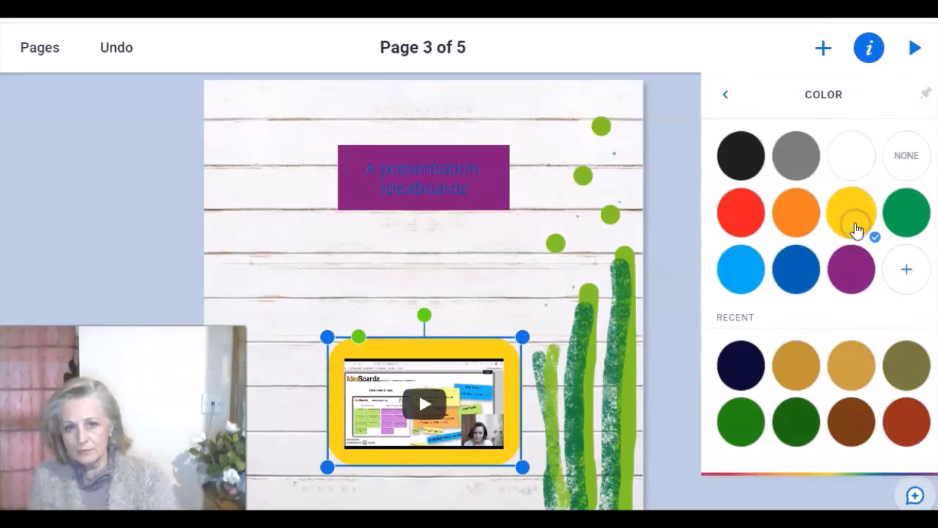
left_click(805, 228)
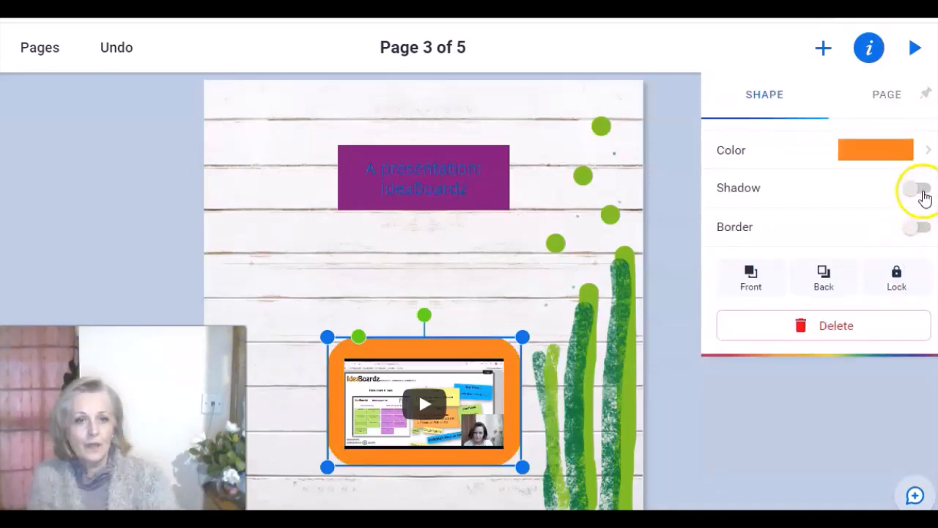
Add a shadow and a brown border of thickness 10 to the orange rounded rectangle.
left_click(922, 190)
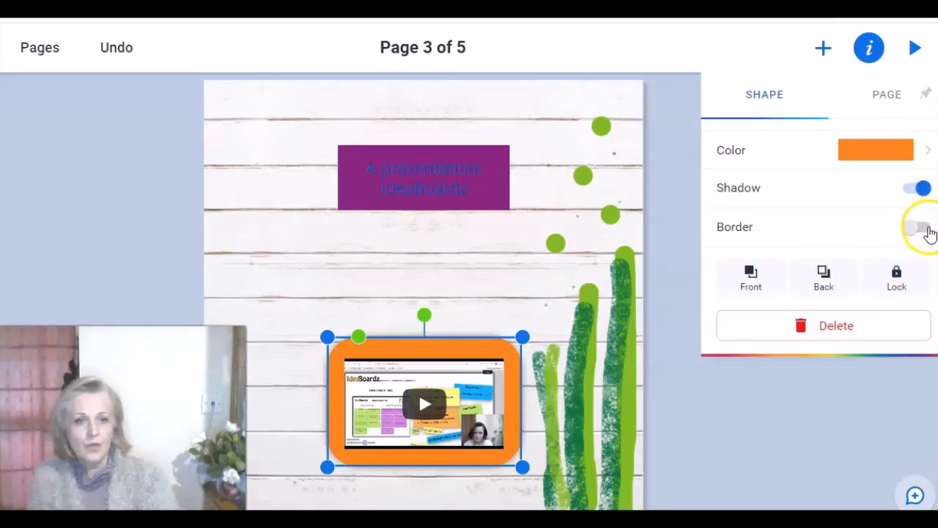
left_click(925, 228)
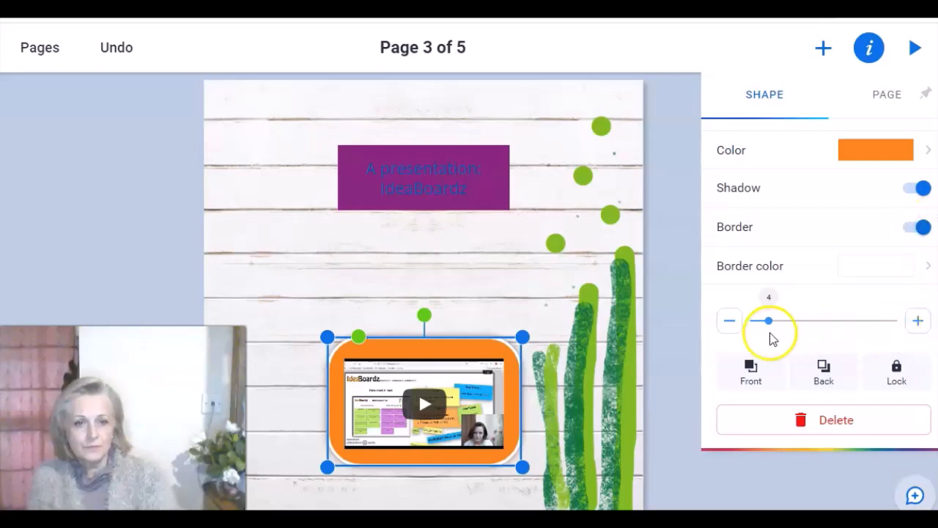
left_click_drag(768, 320, 806, 313)
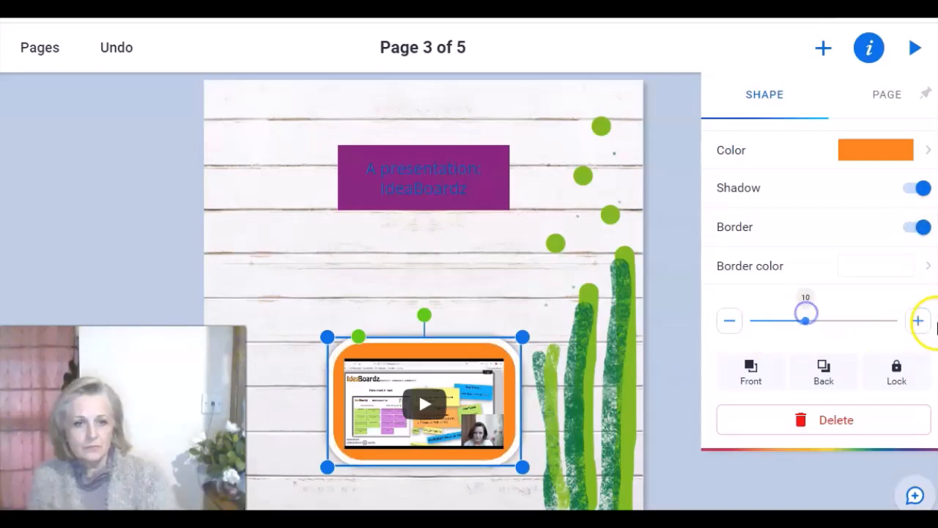
left_click(930, 271)
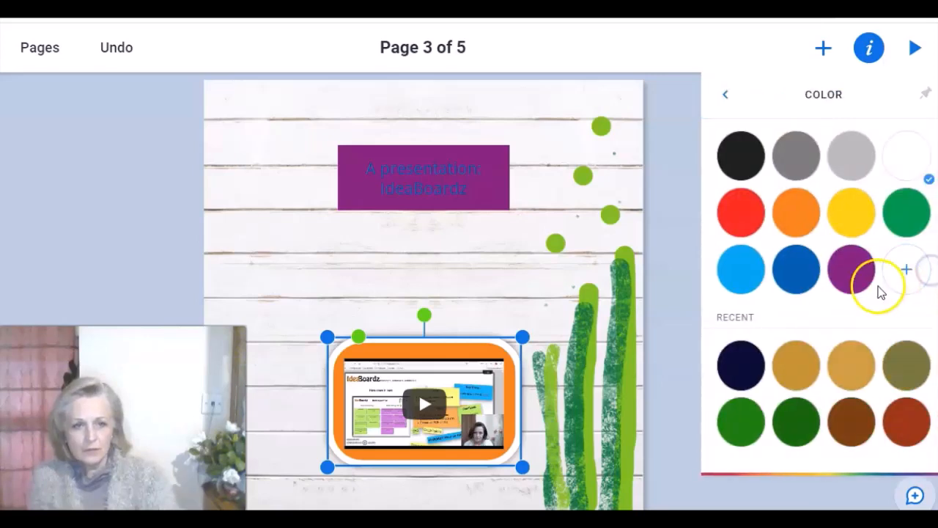
left_click(854, 415)
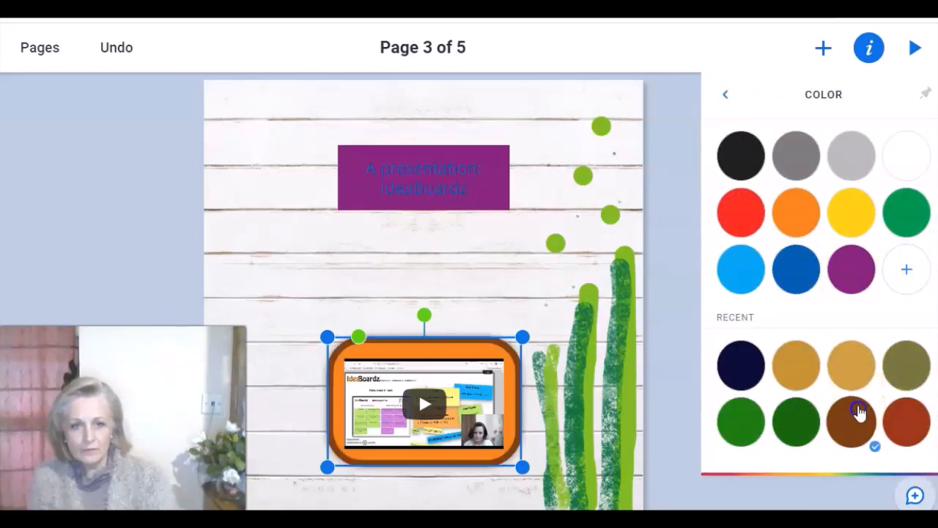
Try to record audio on page 3.
left_click(684, 395)
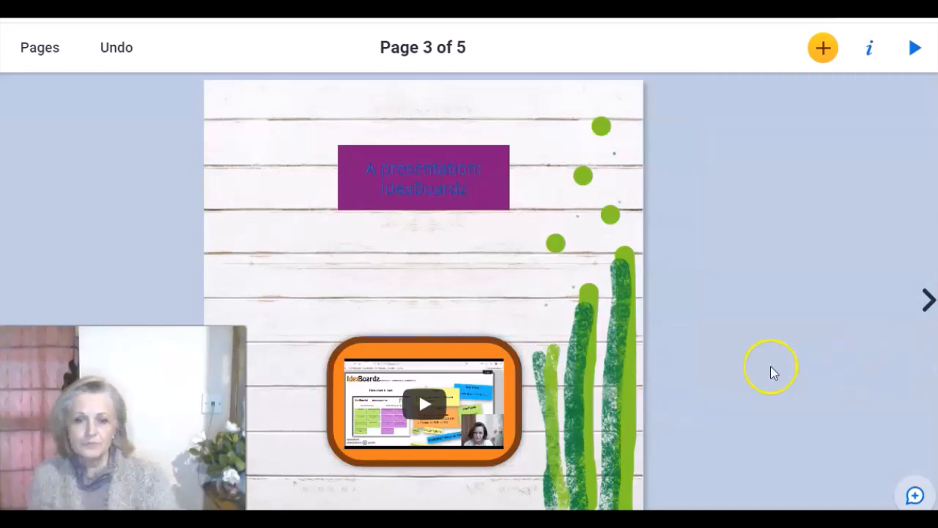
left_click(822, 48)
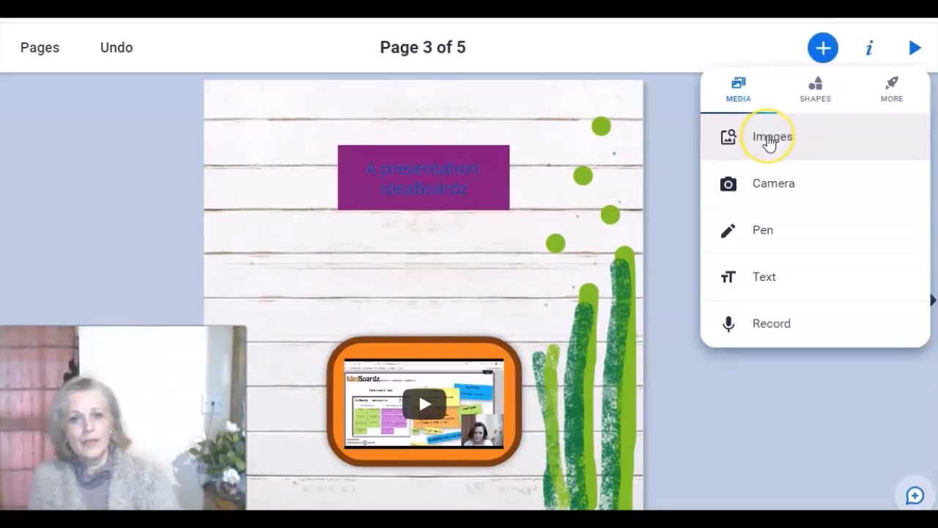
left_click(778, 187)
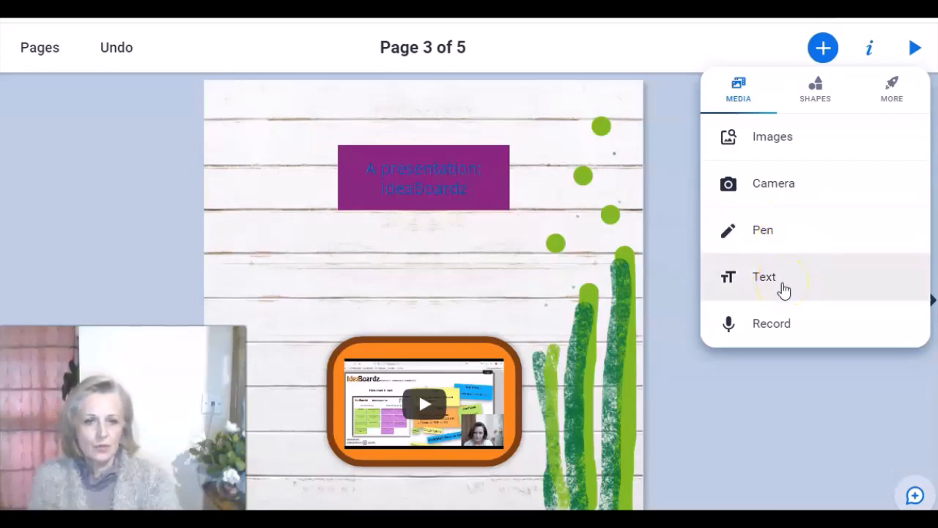
left_click(780, 328)
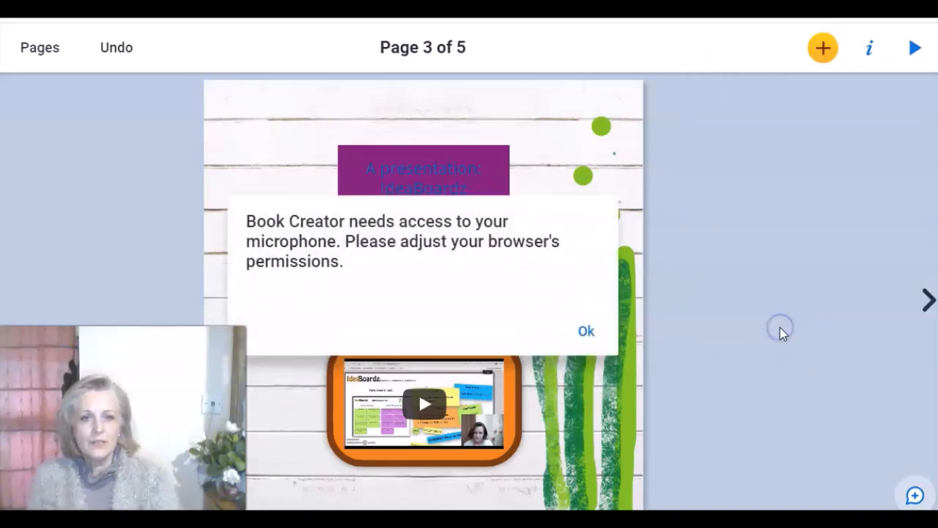
left_click(586, 334)
Sketch a rough pair of black glasses above the video frame with the automatic drawing pen.
left_click(823, 48)
left_click(771, 231)
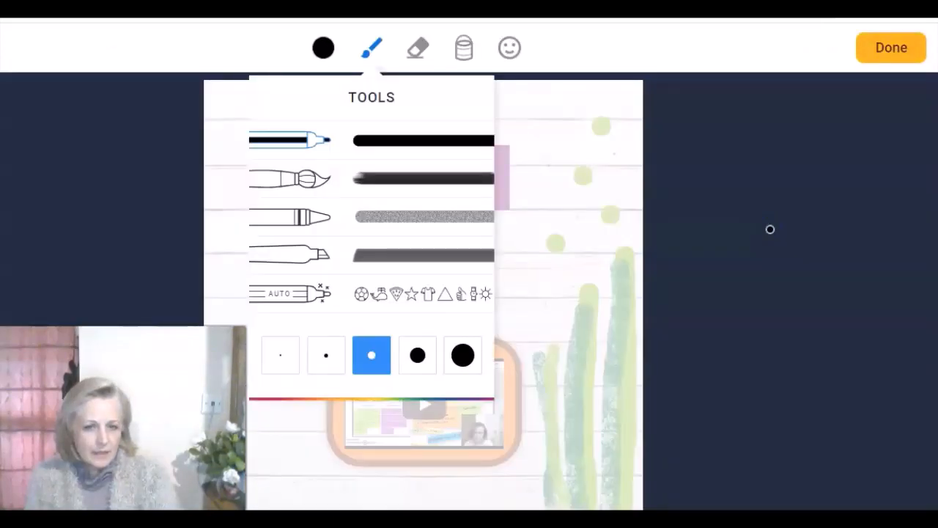
left_click(296, 297)
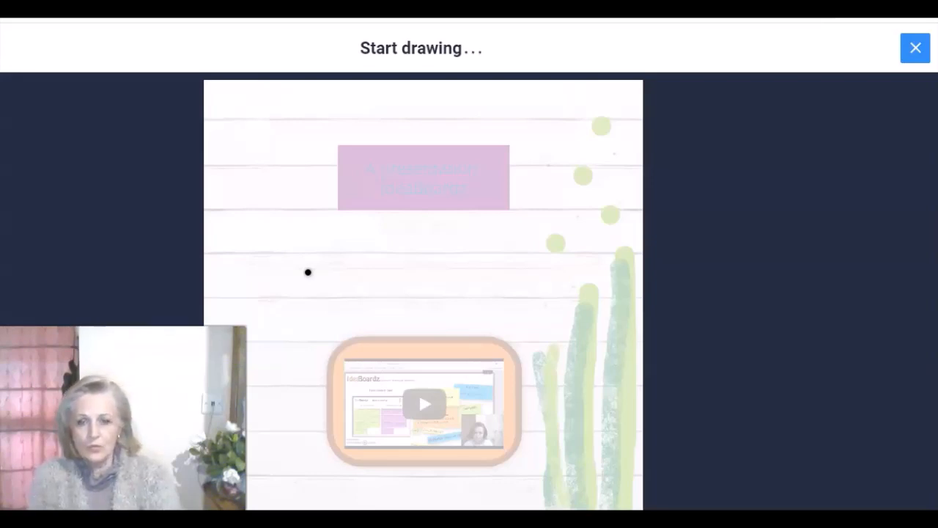
mouse_move(310, 270)
left_mouse_down()
mouse_move(300, 274)
mouse_move(308, 295)
mouse_move(321, 279)
mouse_move(309, 272)
mouse_move(404, 320)
mouse_move(386, 260)
mouse_move(364, 276)
mouse_move(383, 251)
mouse_move(371, 279)
mouse_move(478, 252)
mouse_move(297, 277)
mouse_move(342, 245)
left_mouse_up()
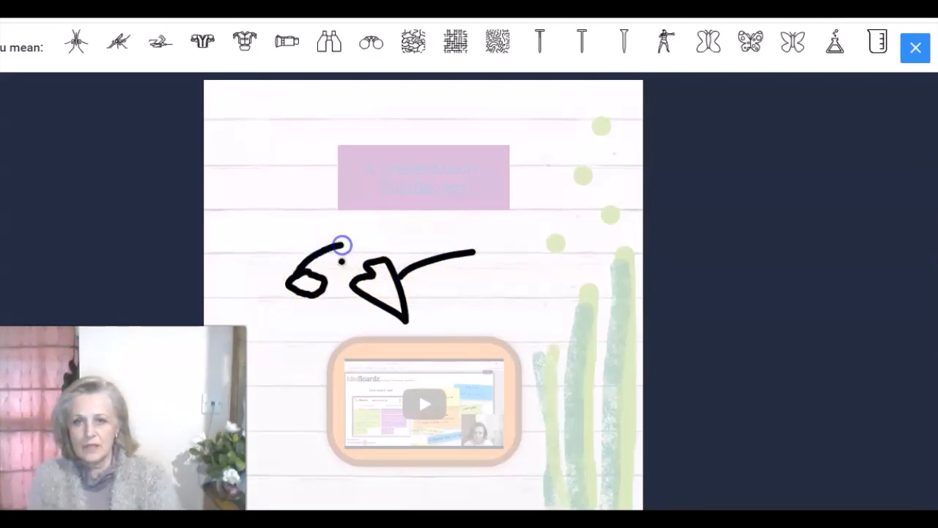
left_click_drag(315, 288, 359, 286)
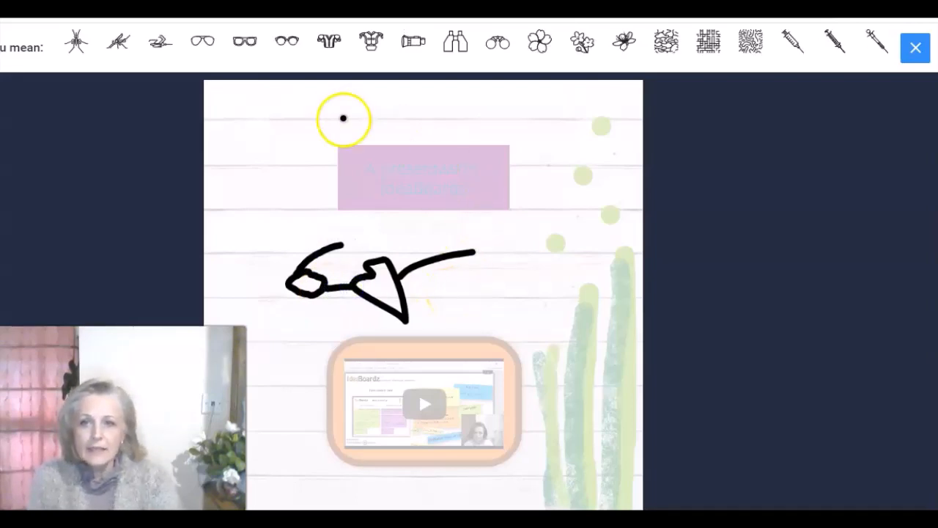
Replace the sketch with the suggested round glasses drawing and place it on the page just above the video frame.
left_click(286, 41)
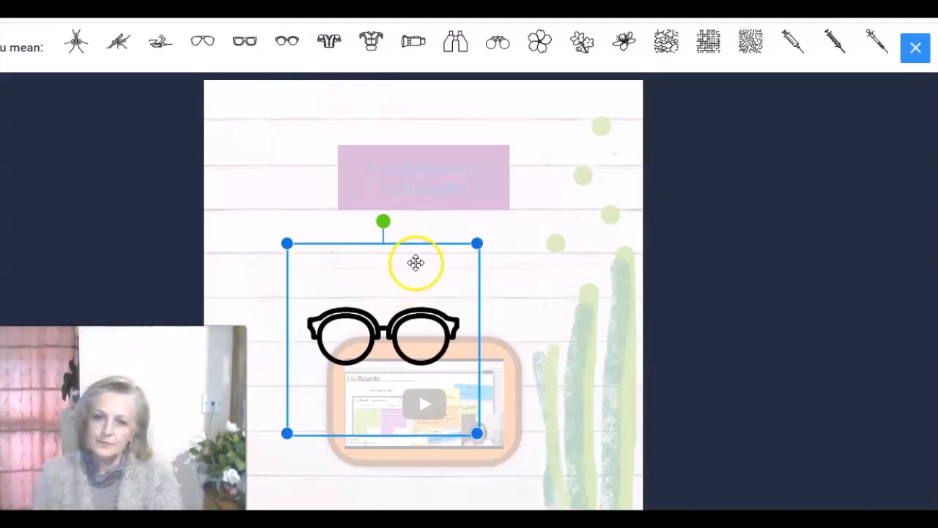
left_click_drag(416, 239, 381, 198)
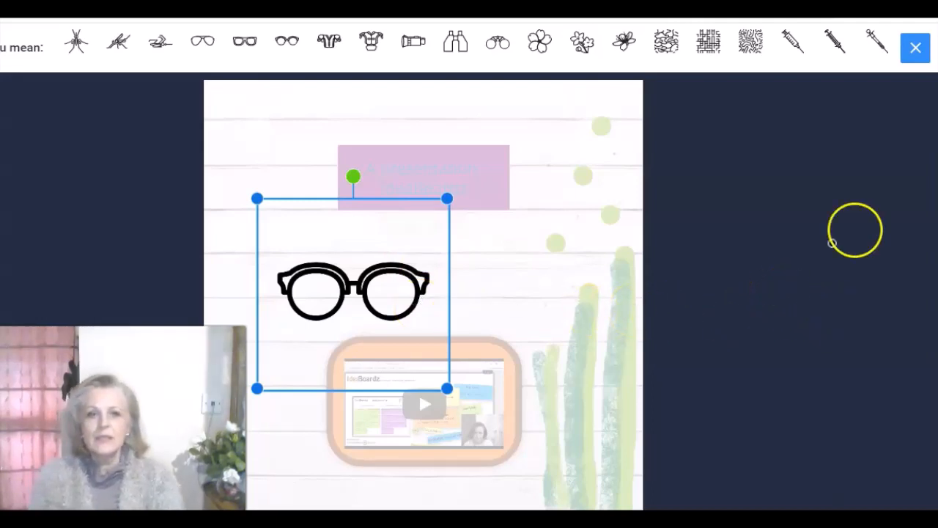
left_click(916, 49)
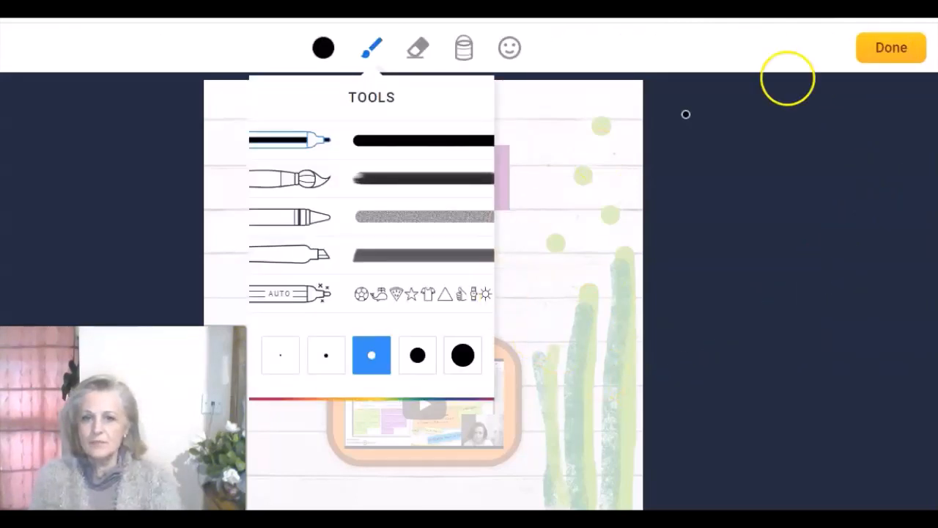
left_click(921, 50)
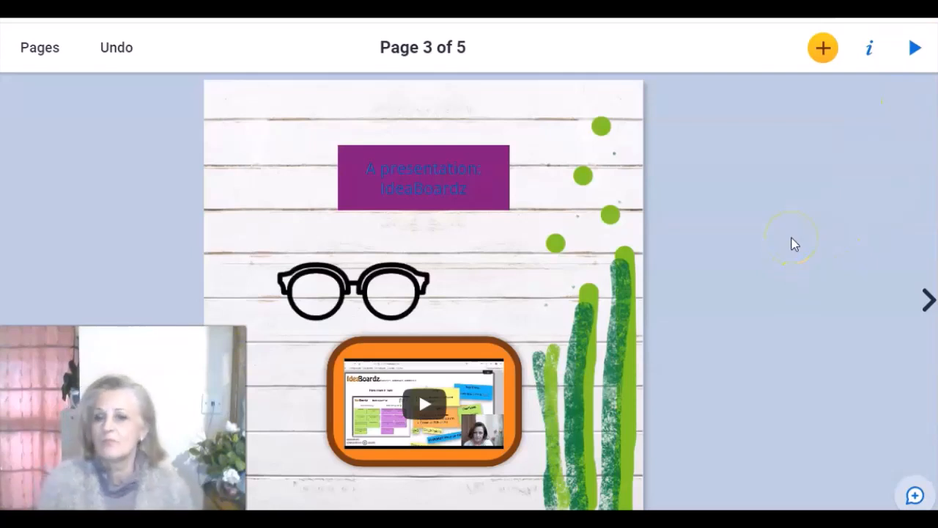
left_click(318, 286)
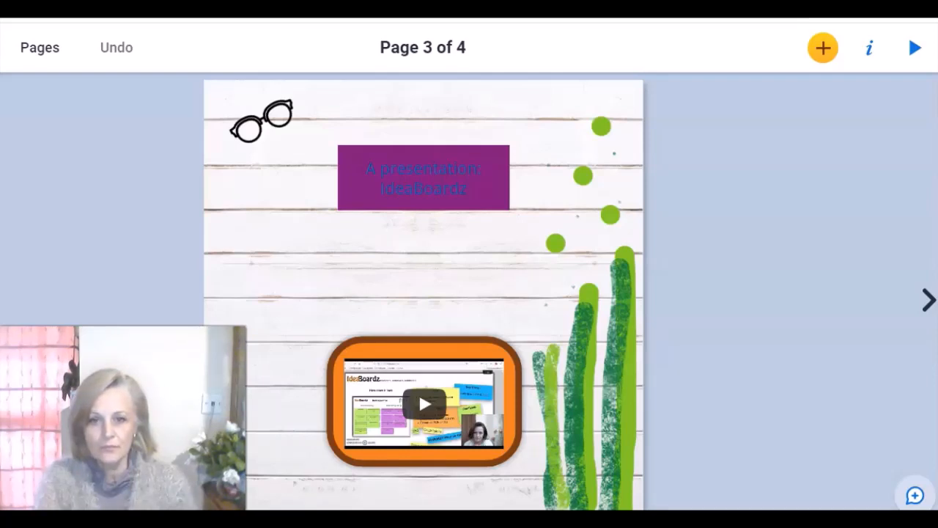
Duplicate page 3 from the page overview and reopen page 3.
left_click(44, 48)
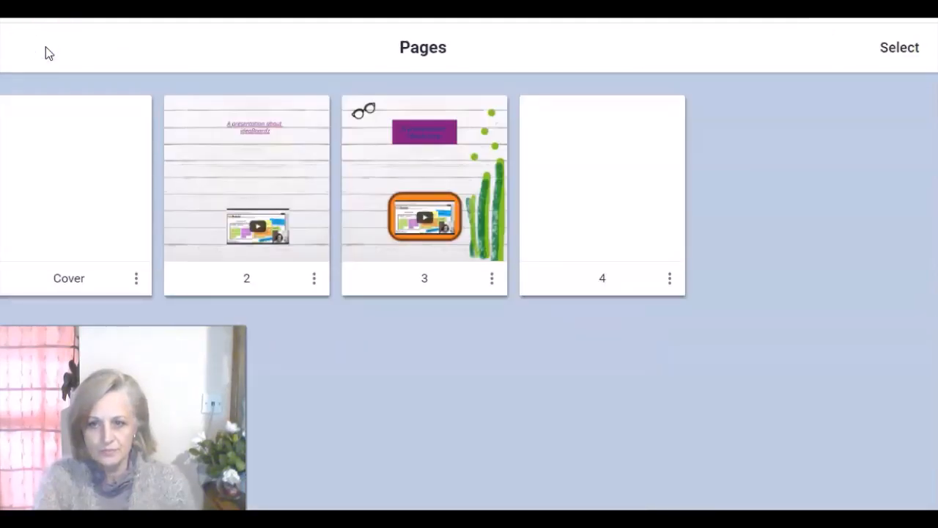
left_click_drag(384, 134, 432, 178)
left_click(492, 280)
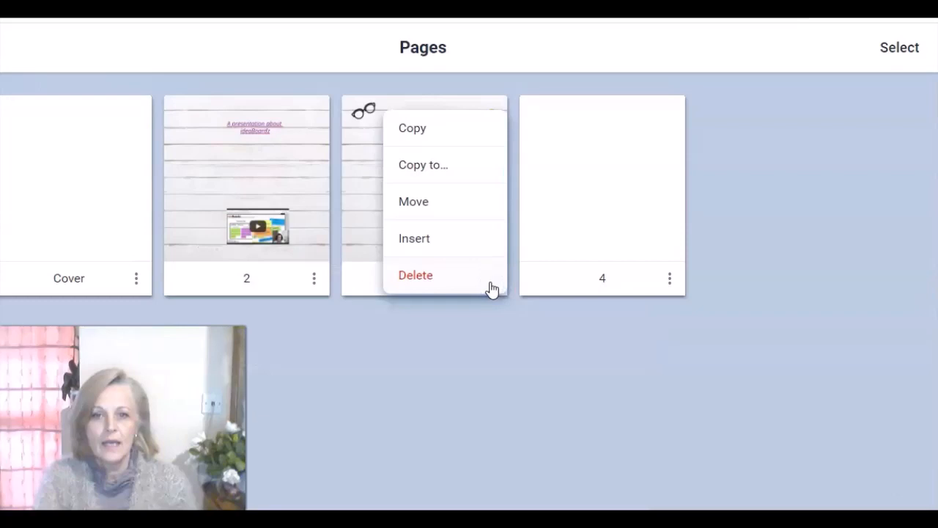
left_click(433, 143)
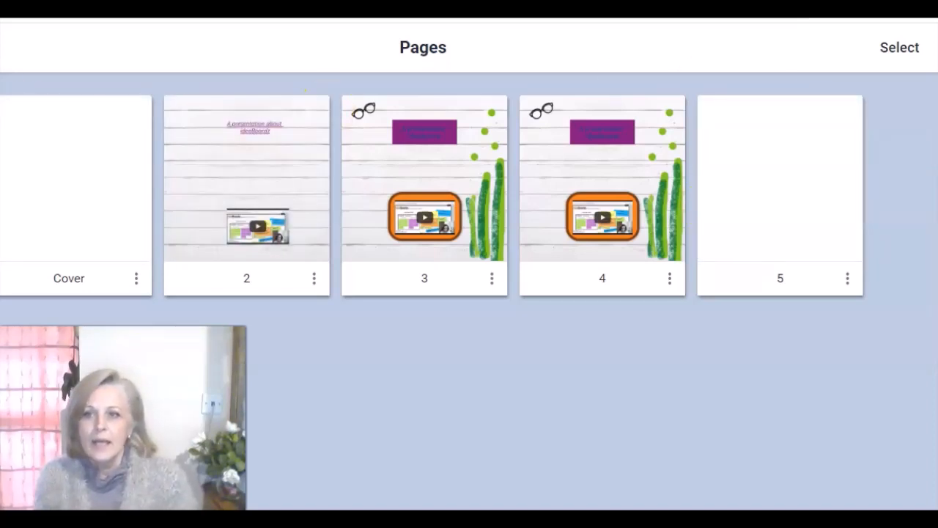
left_click(425, 184)
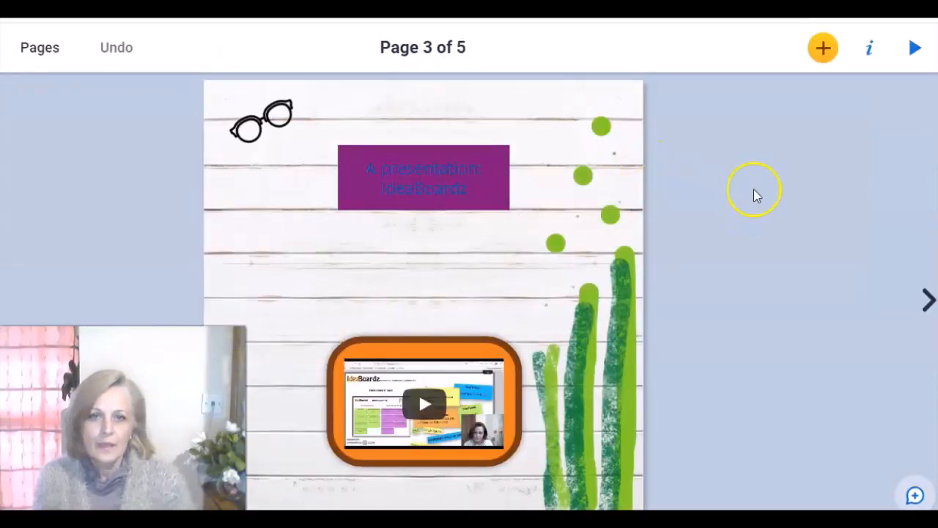
Preview the book in reading mode, examine its publish, e-book download and print options, and switch to full screen.
left_click(914, 50)
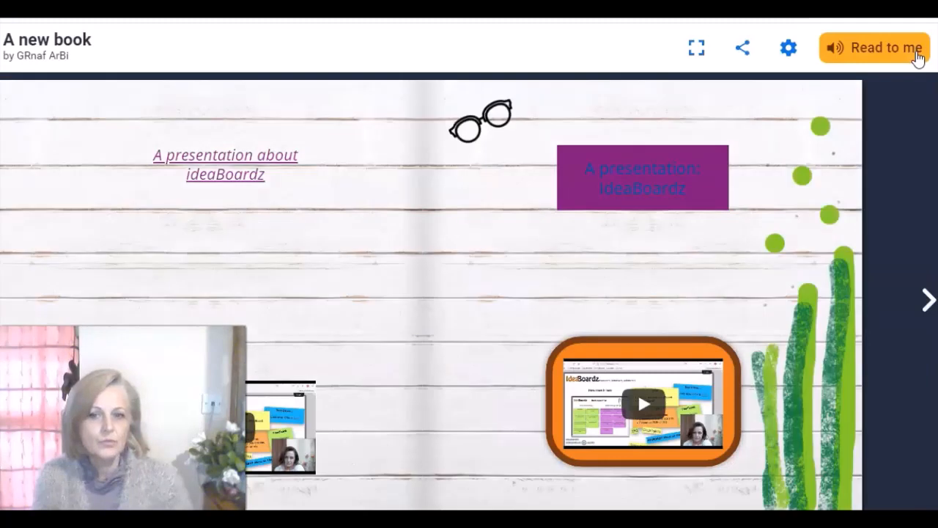
left_click(740, 53)
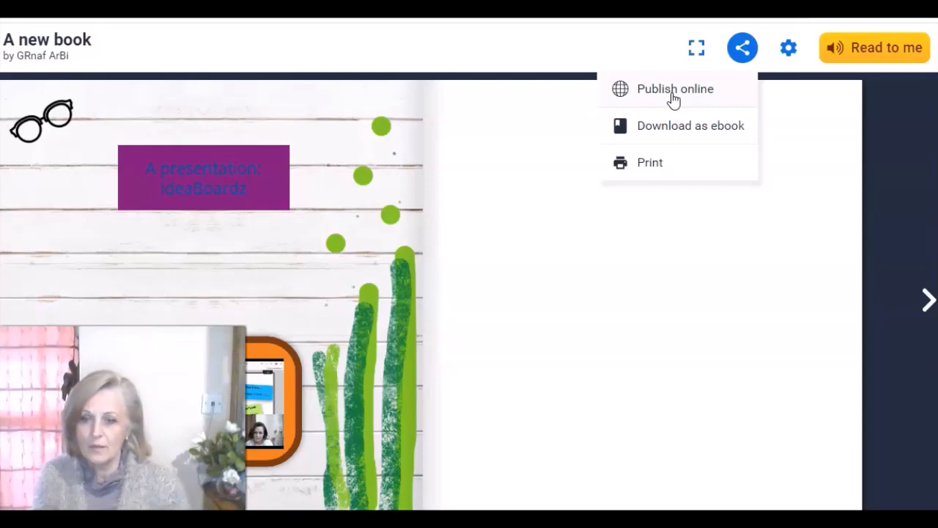
left_click(679, 134)
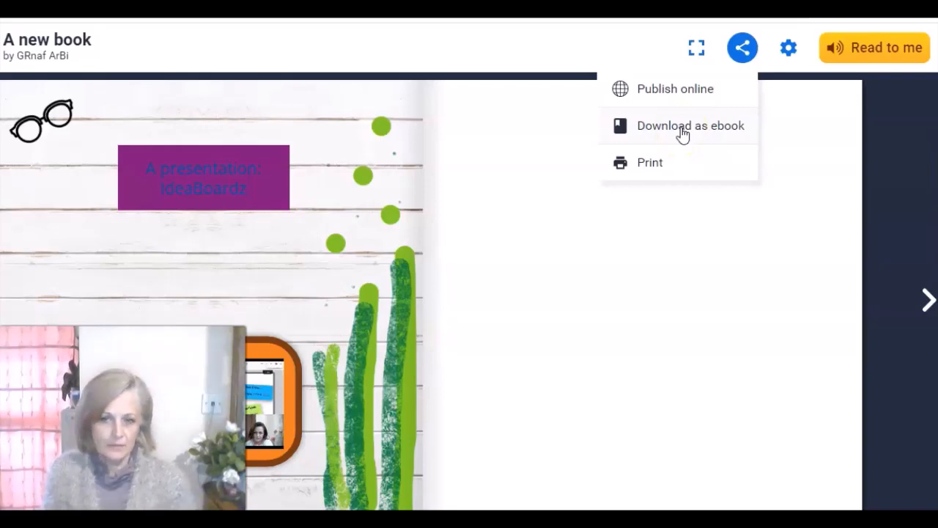
left_click(670, 168)
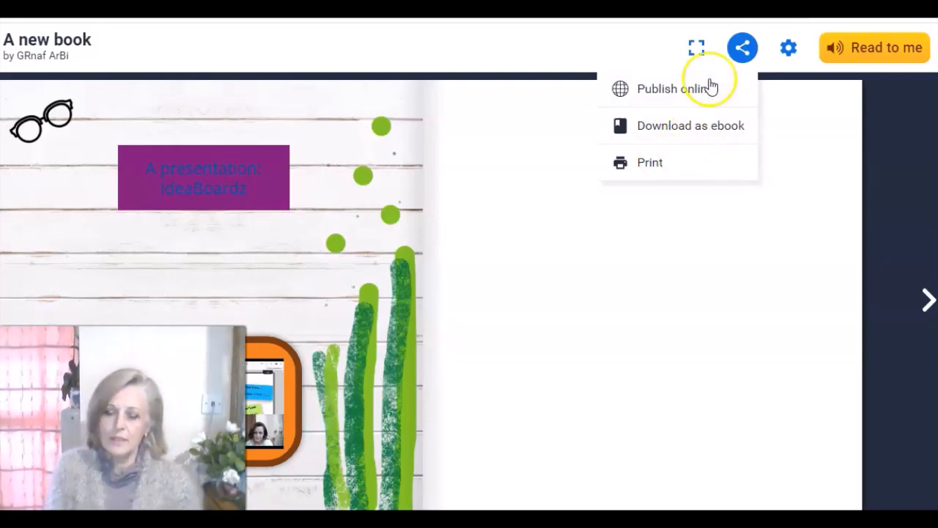
left_click(698, 50)
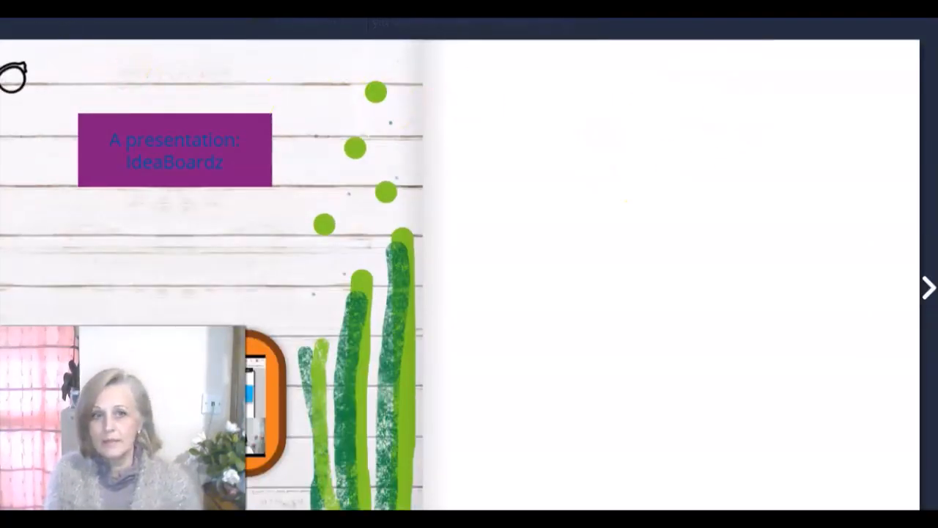
Open the online publishing details for the book and enter the title "ict".
left_click(678, 19)
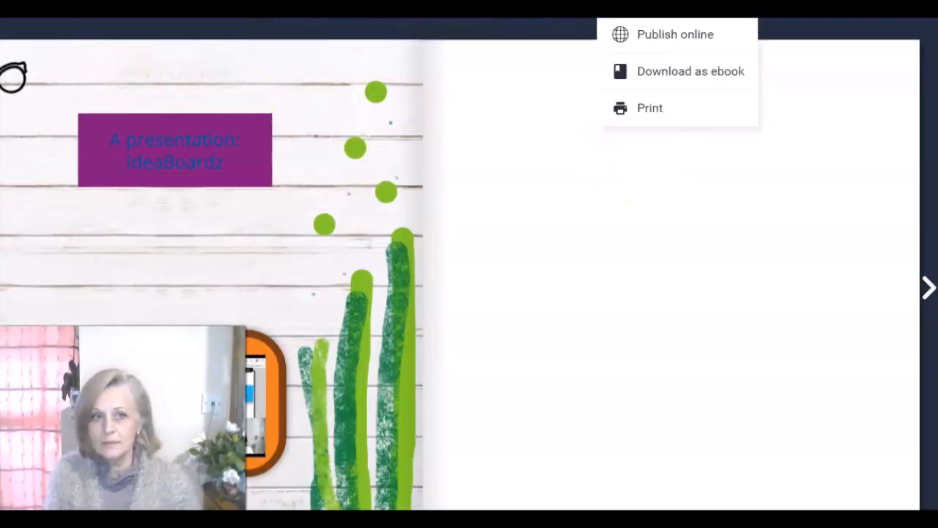
left_click(700, 37)
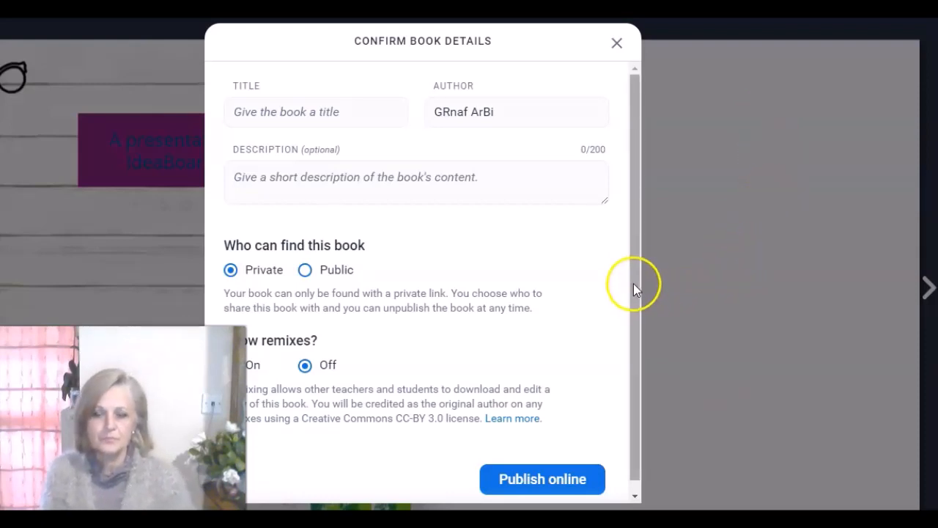
left_click_drag(632, 277, 635, 290)
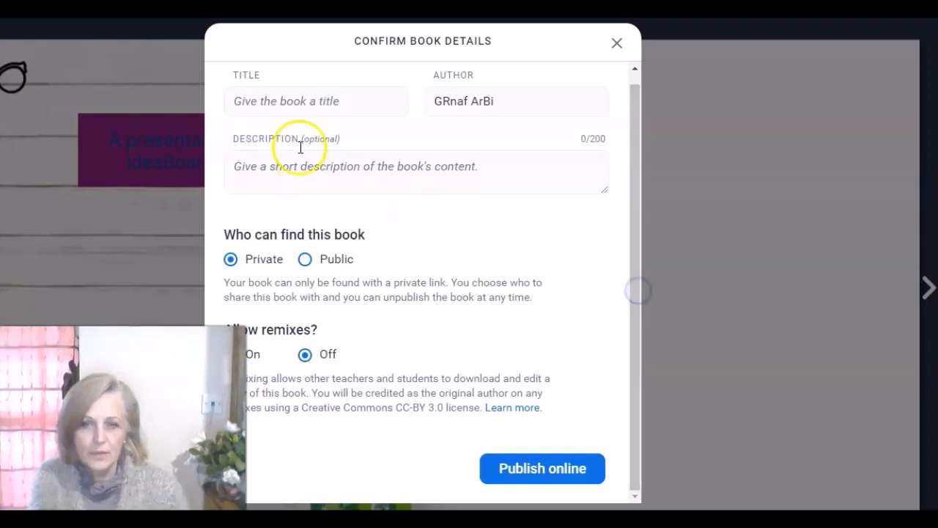
left_click(283, 101)
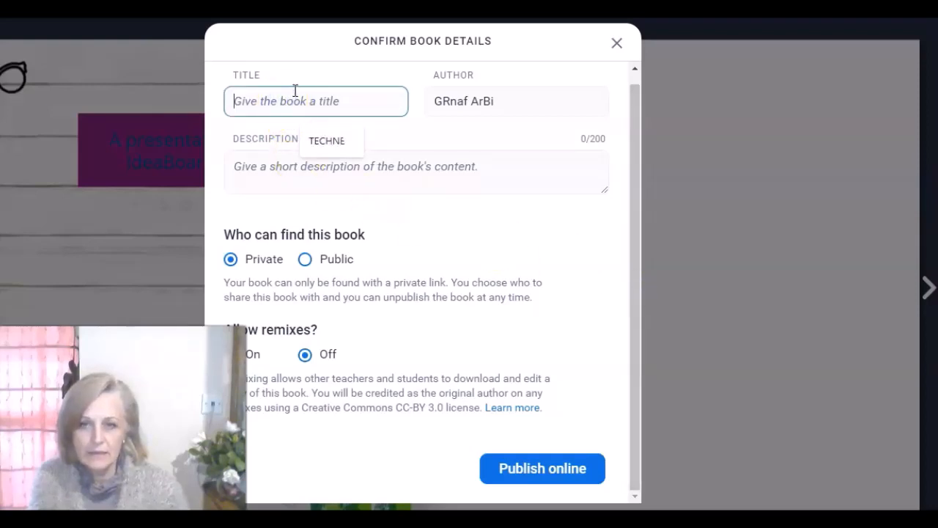
type("ict")
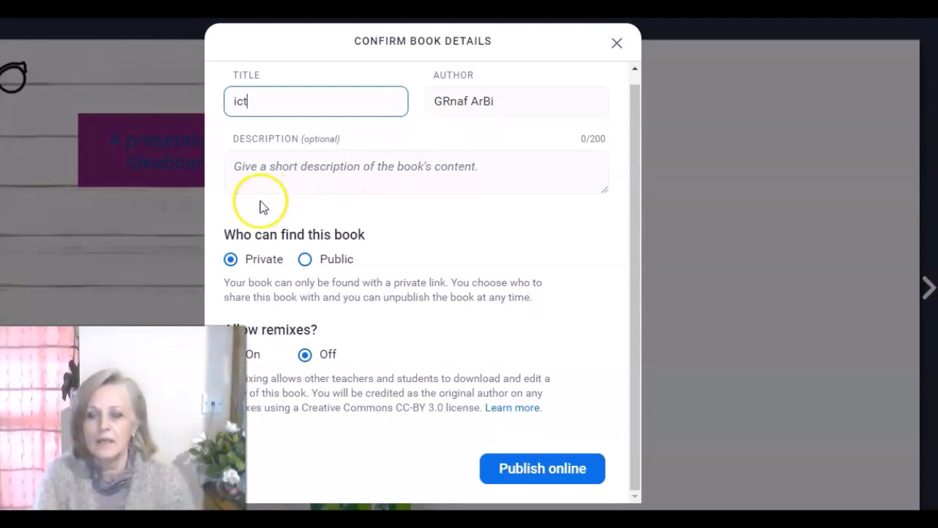
left_click(243, 169)
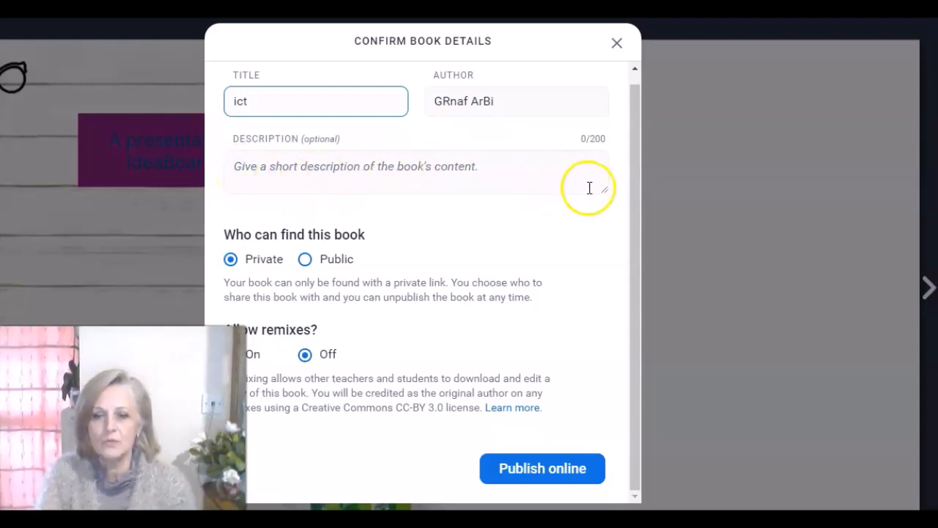
left_click(635, 190)
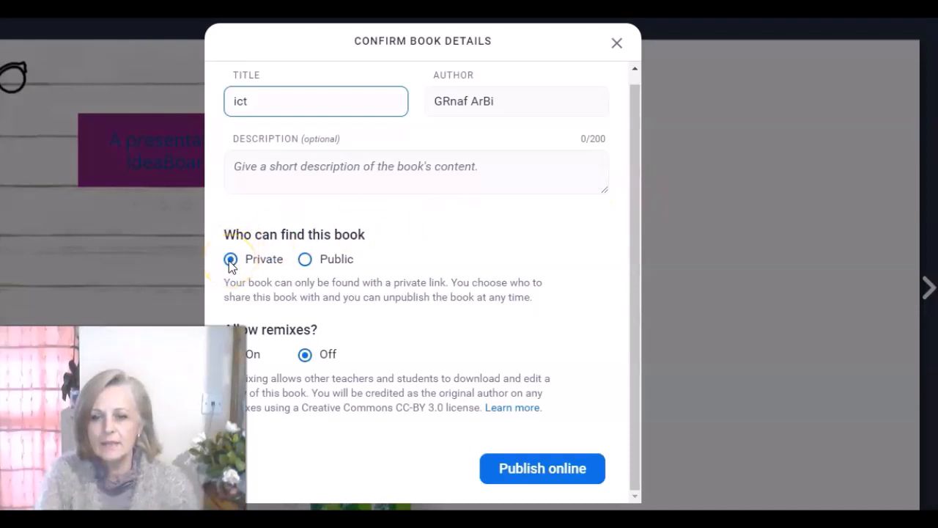
Set the book's visibility to Public, keep remixes off, and close the book details without publishing.
left_click(305, 260)
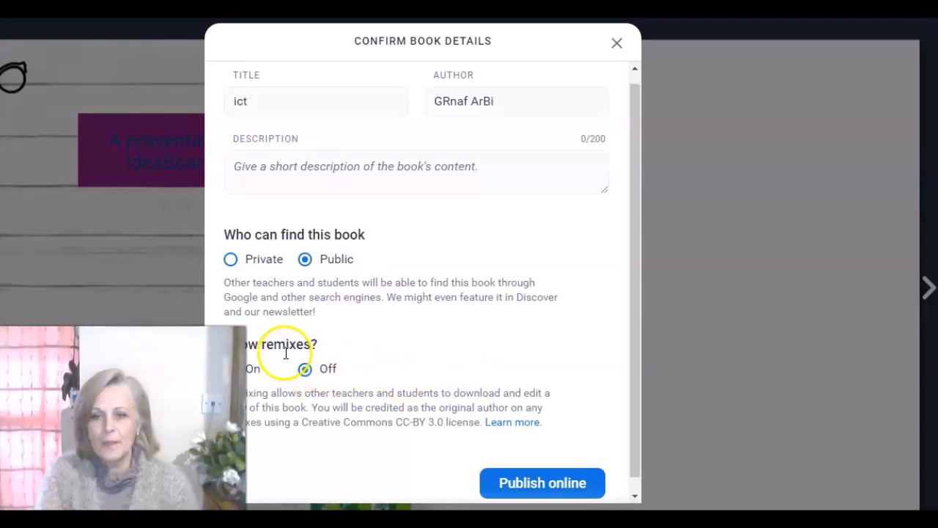
left_click(340, 352)
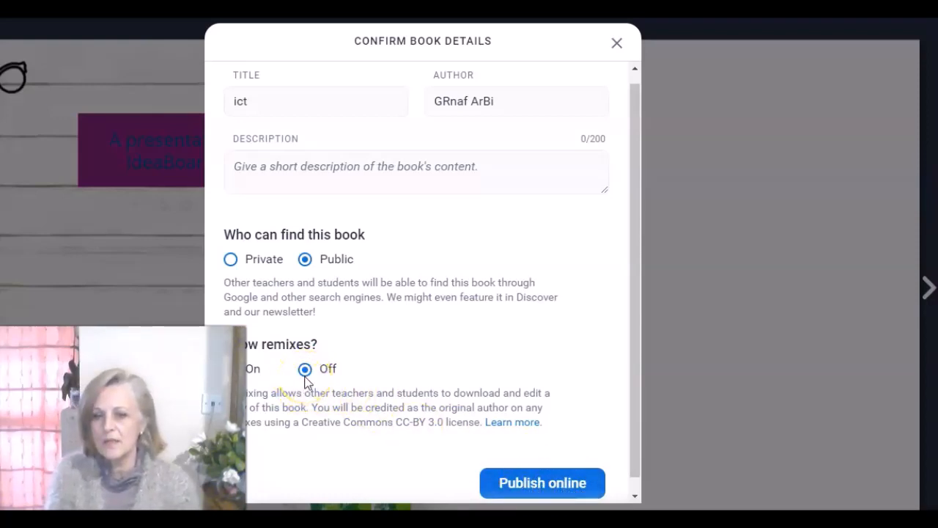
left_click(303, 399)
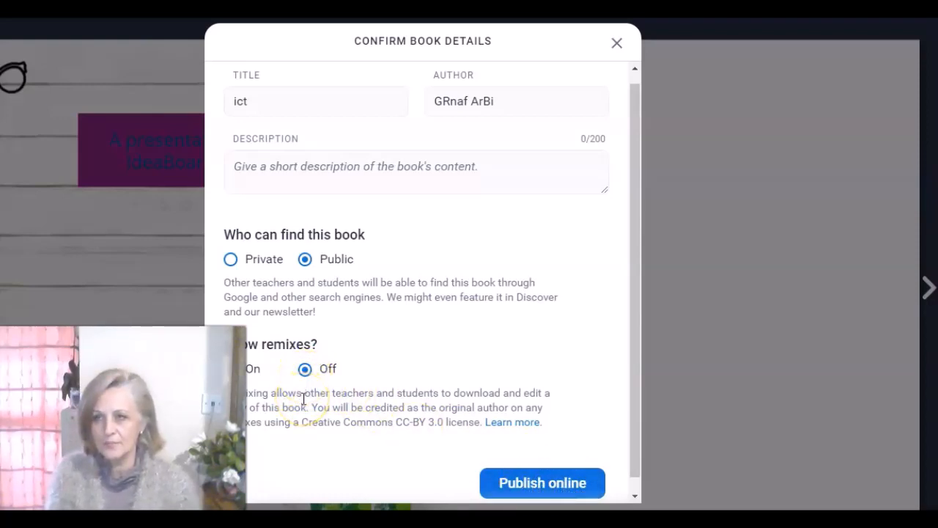
left_click(340, 417)
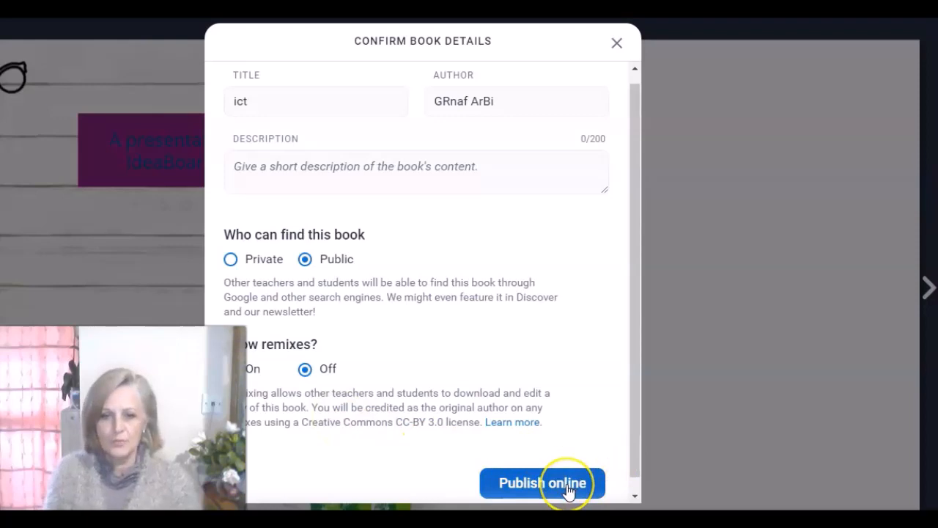
left_click(616, 44)
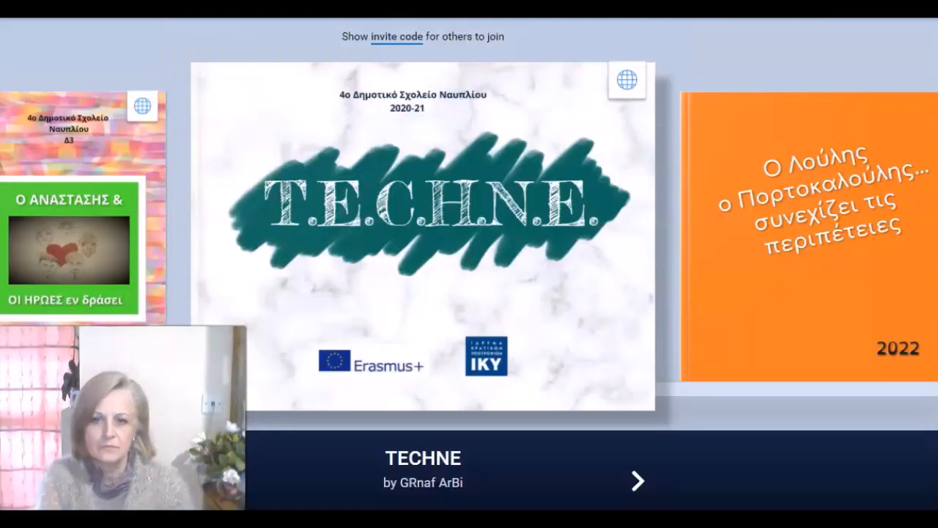
Open the published TECHNE book from the library for online reading and page through its contents.
mouse_move(446, 147)
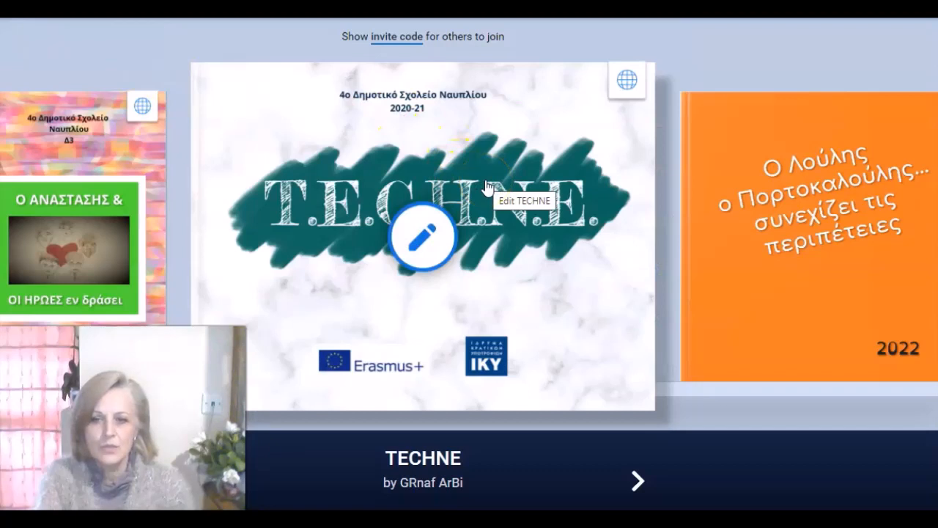
left_click(625, 88)
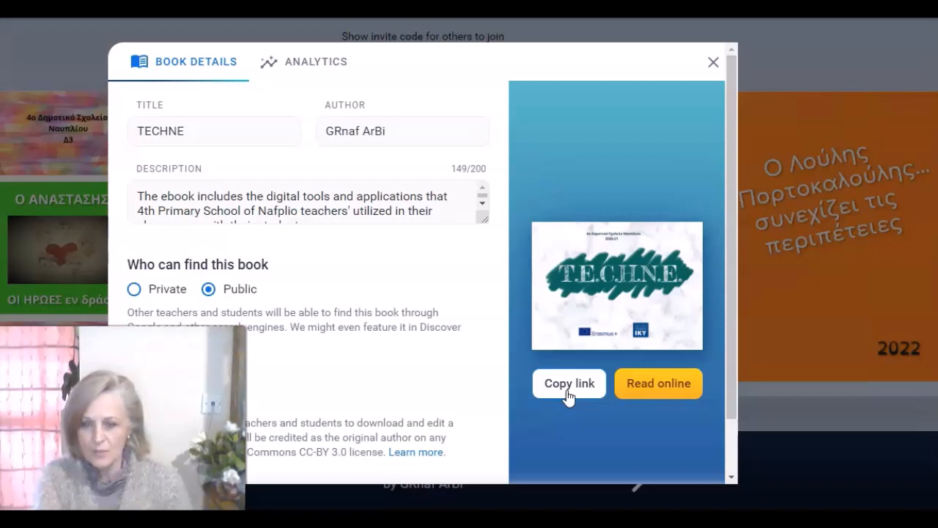
left_click(635, 386)
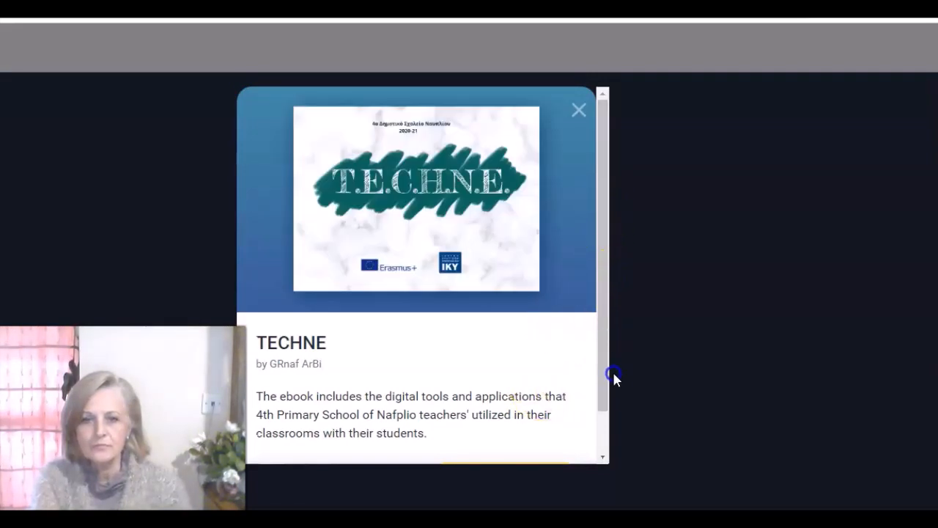
scroll(611, 399, "down", 1)
left_click(504, 432)
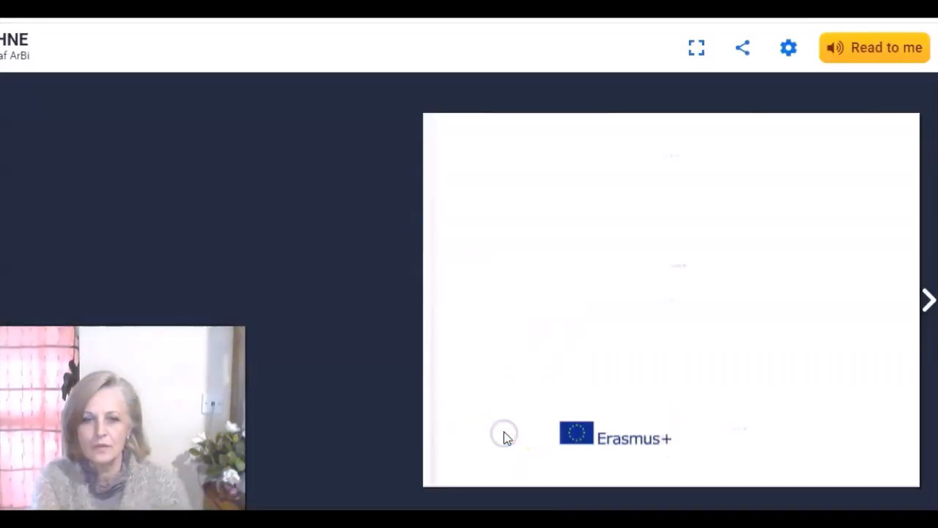
left_click(928, 300)
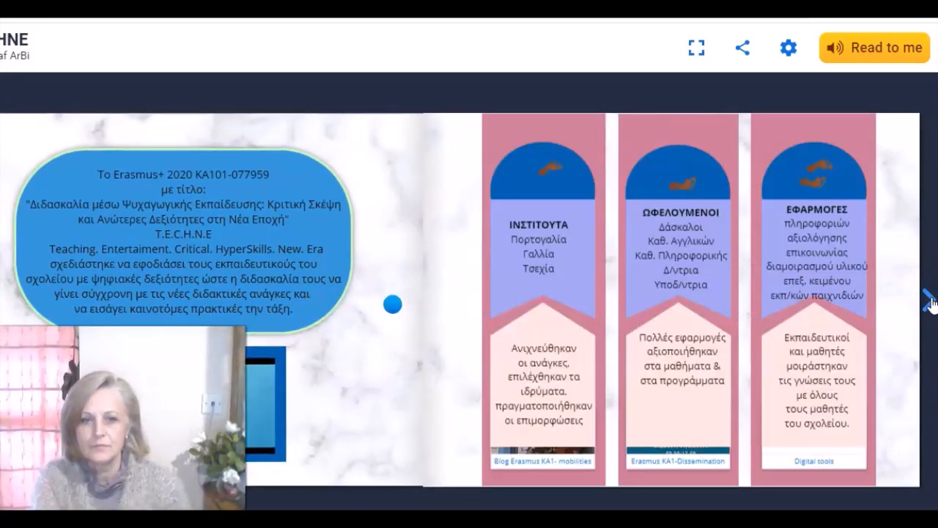
left_click(928, 301)
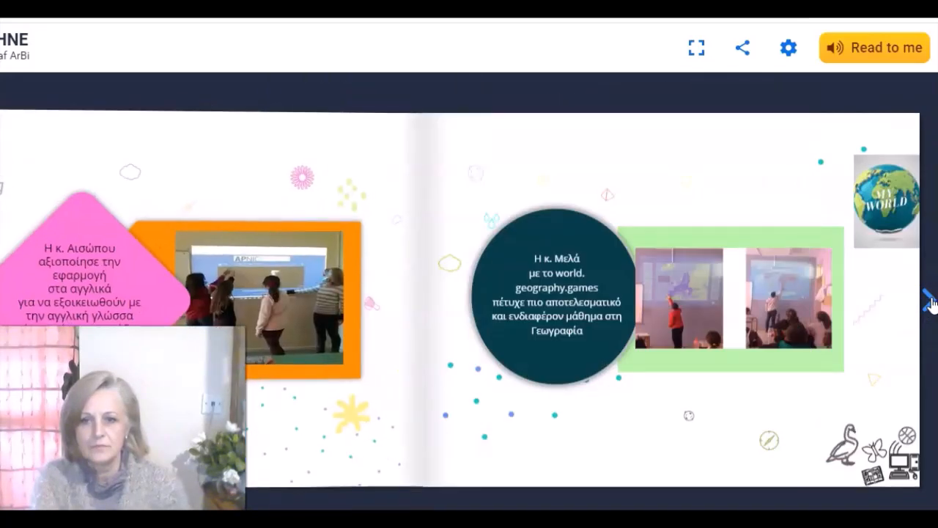